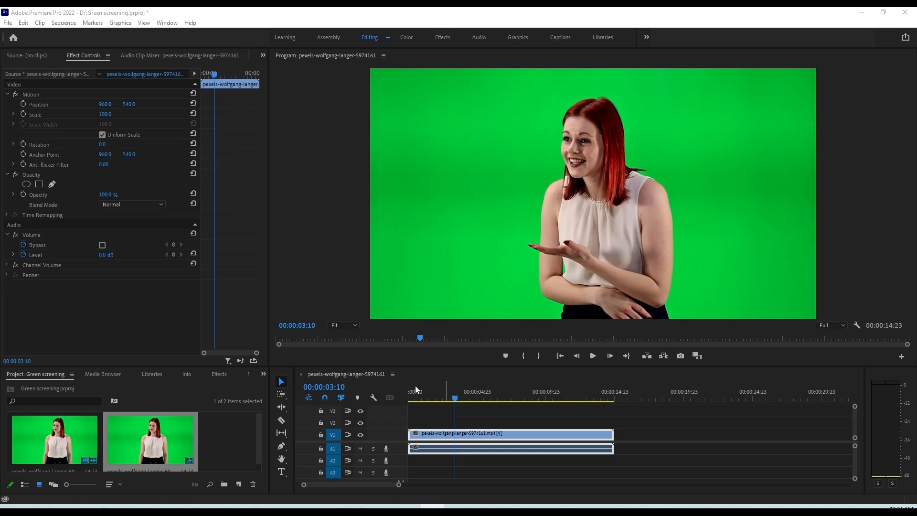
Step: Enlarge the timeline area, search the effects for "ultra" and apply Ultra Key to the green-screen clip on V1
left_click(418, 366)
left_click_drag(418, 366, 418, 348)
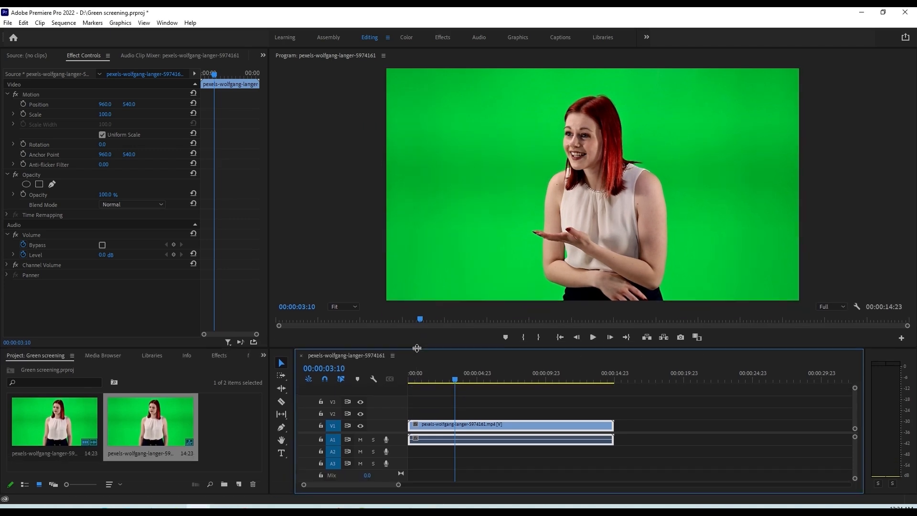
left_click(220, 356)
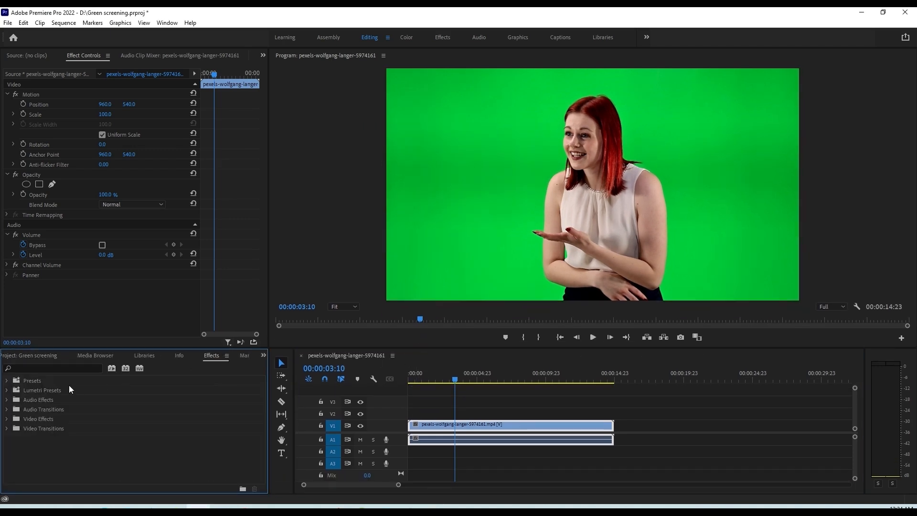
left_click(57, 369)
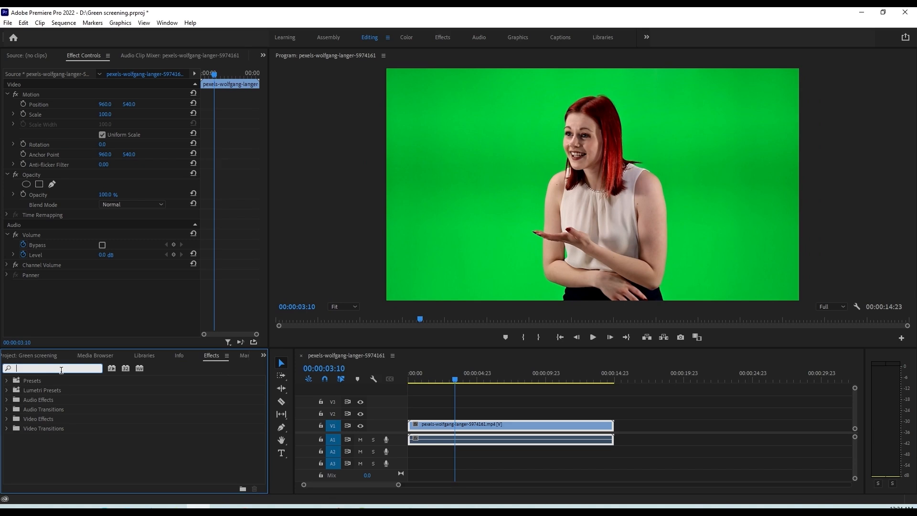
type("ultra")
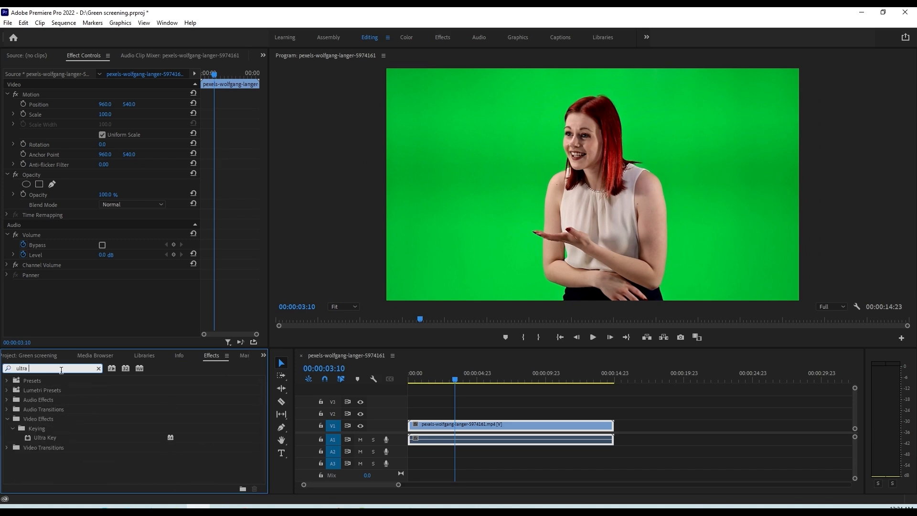
double_click(50, 438)
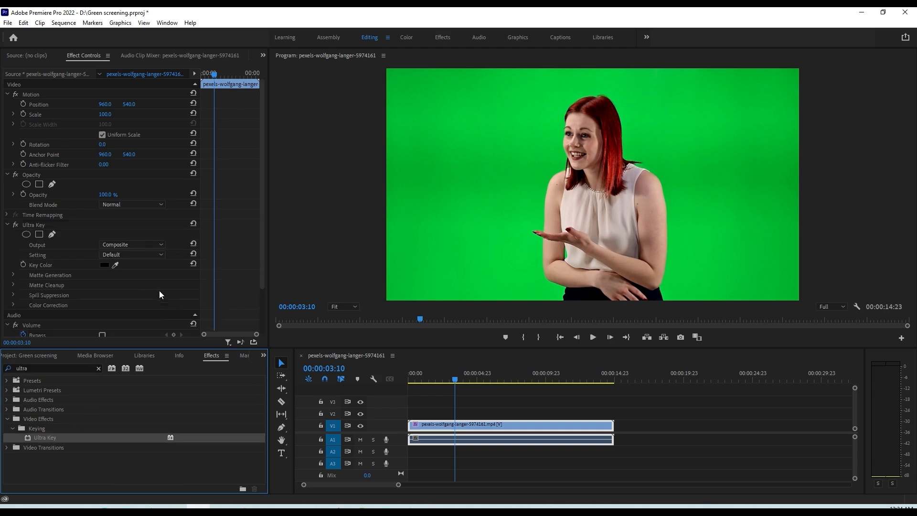
Step: Set the Ultra Key's key color by sampling the green background beside the woman with the eyedropper
scroll(159, 294, "down", 2)
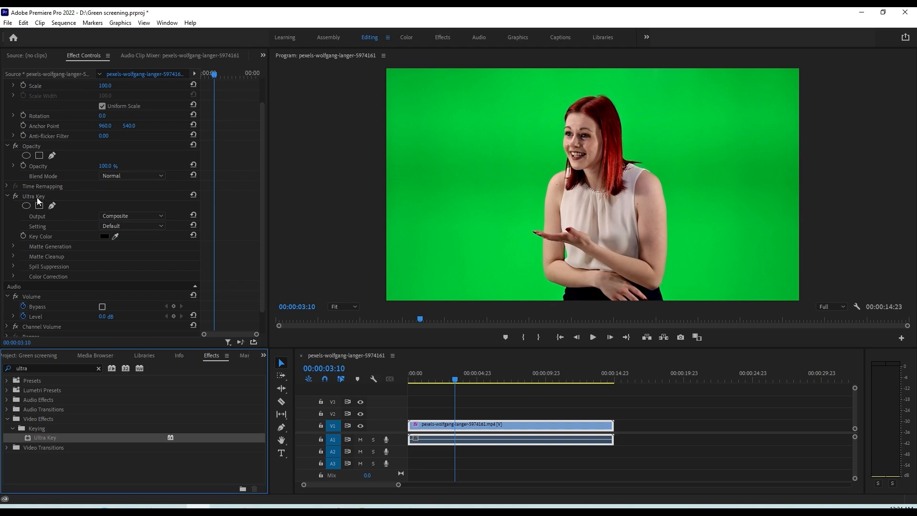
scroll(94, 262, "down", 2)
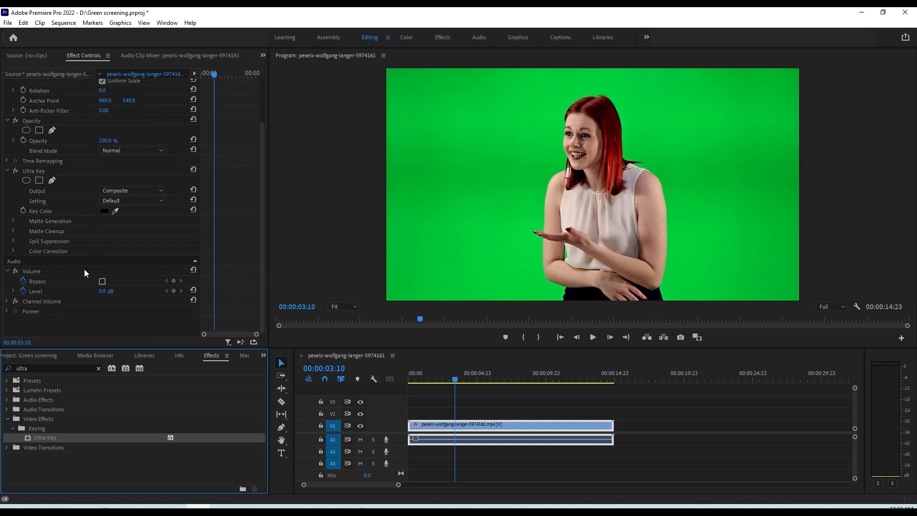
left_click(39, 191)
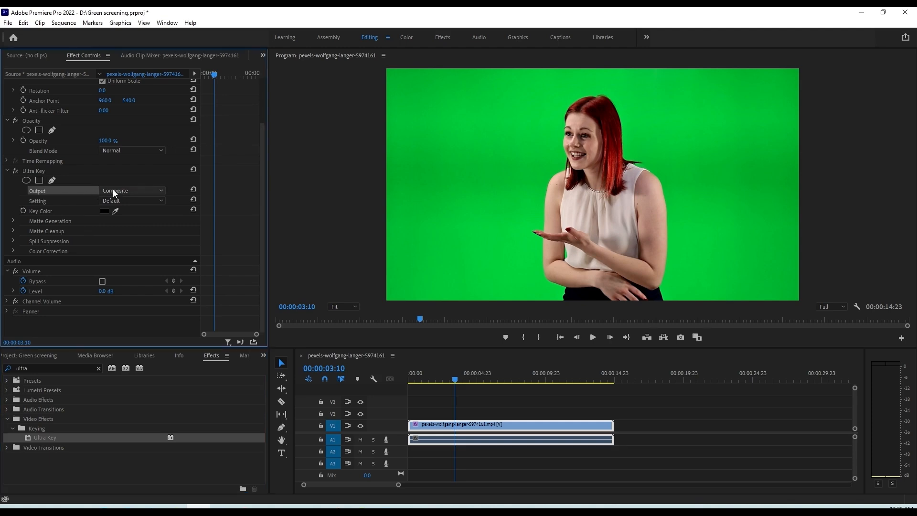
left_click(113, 189)
left_click(41, 188)
left_click(38, 211)
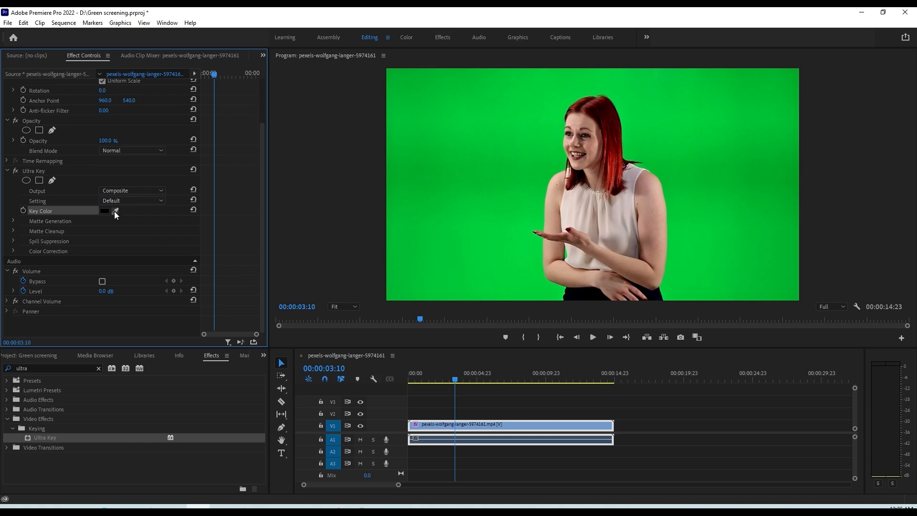
left_click(116, 212)
left_click(534, 203)
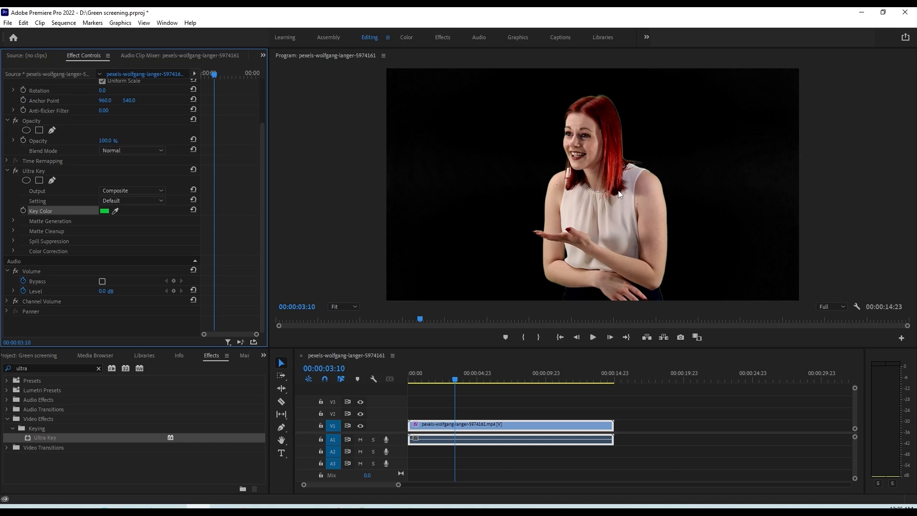
Step: Inspect the key with the Ultra Key output set to Alpha Channel and return the output to Composite
left_click(39, 192)
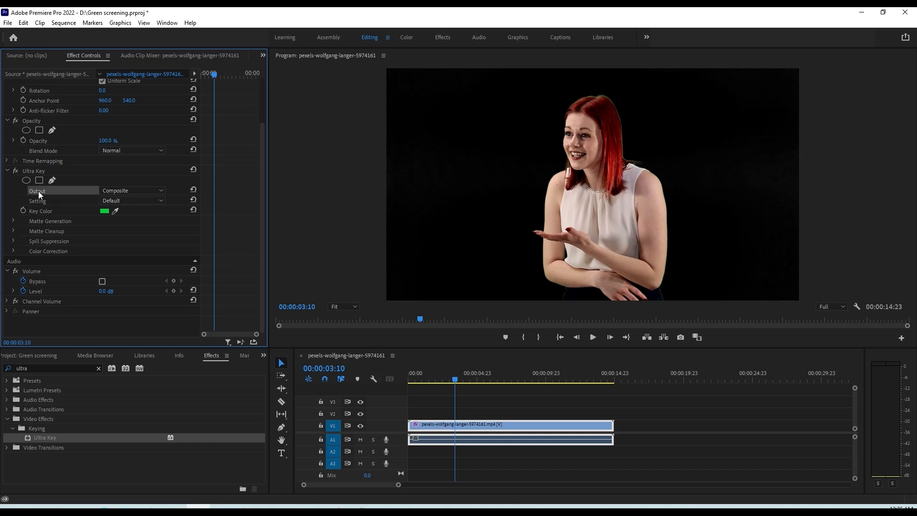
left_click(116, 192)
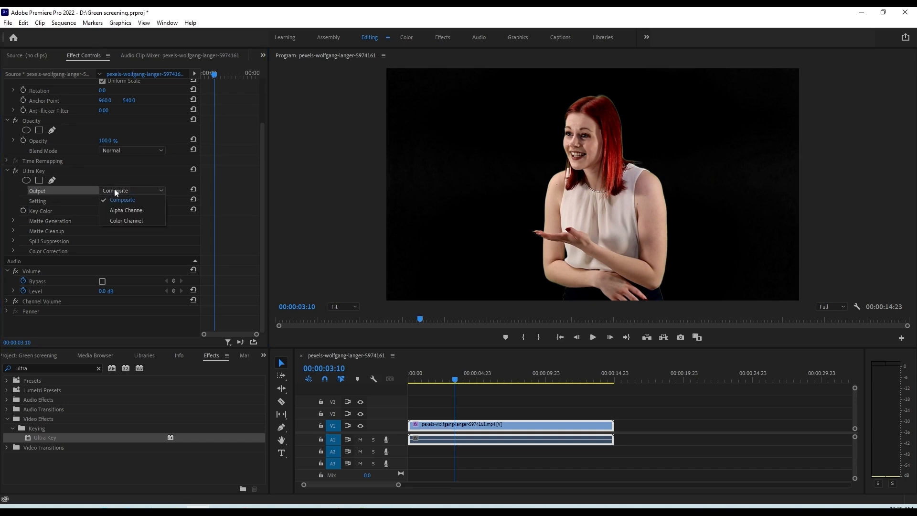
left_click(131, 213)
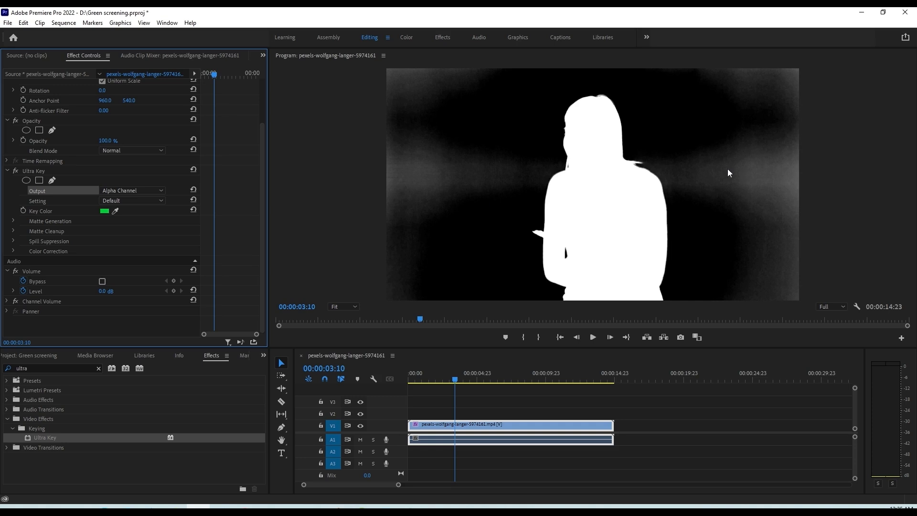
left_click(109, 190)
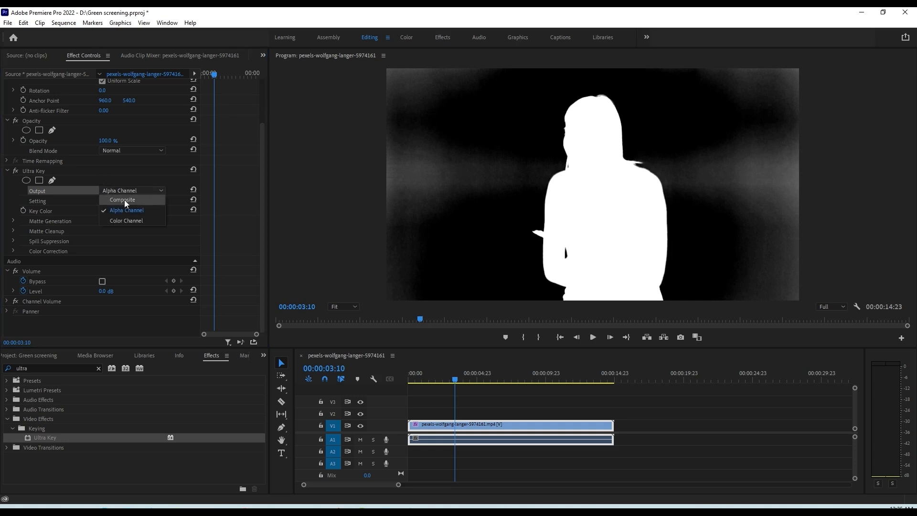
left_click(124, 200)
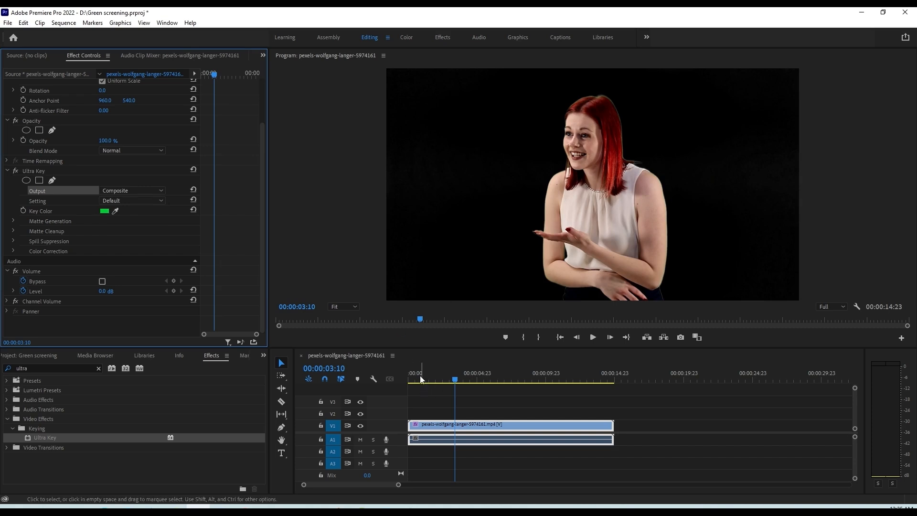
Step: Preview the keyed clip at other frames, stop at 00:00:03:14 and turn off the Ultra Key effect
left_click_drag(418, 376, 520, 382)
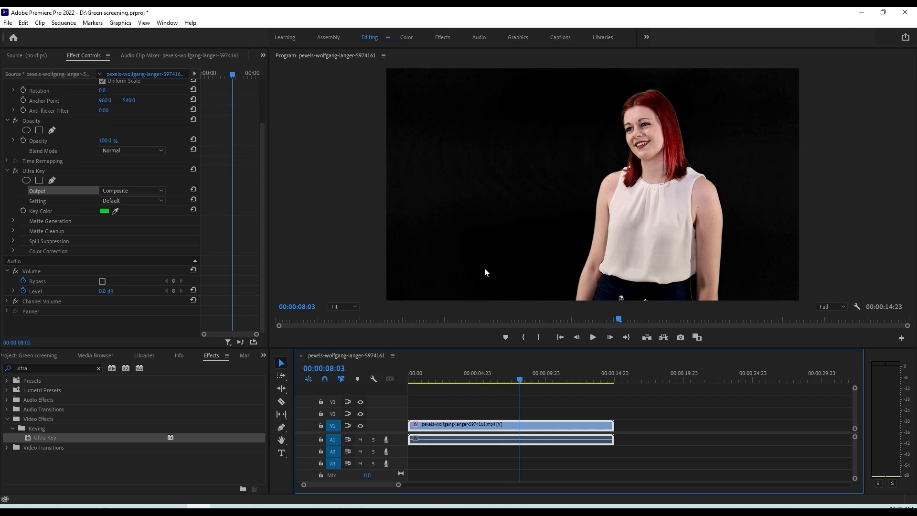
left_click_drag(448, 380, 457, 380)
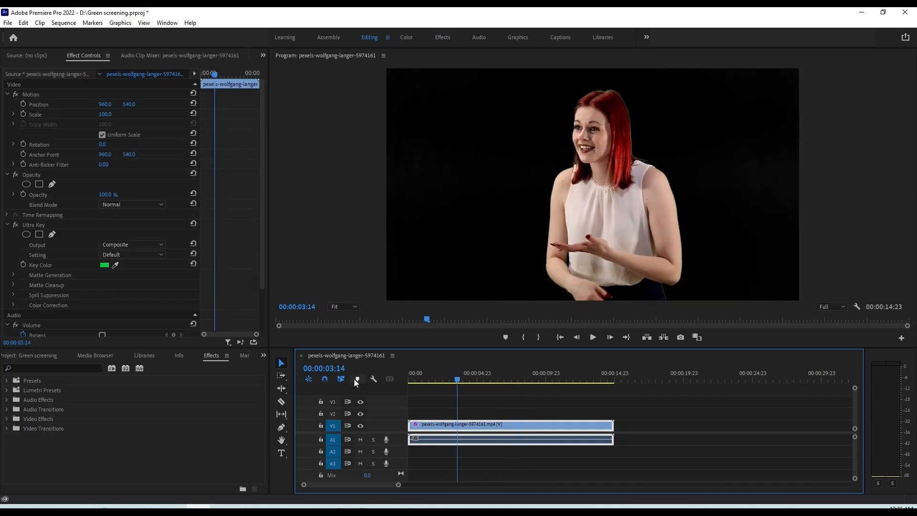
left_click(15, 225)
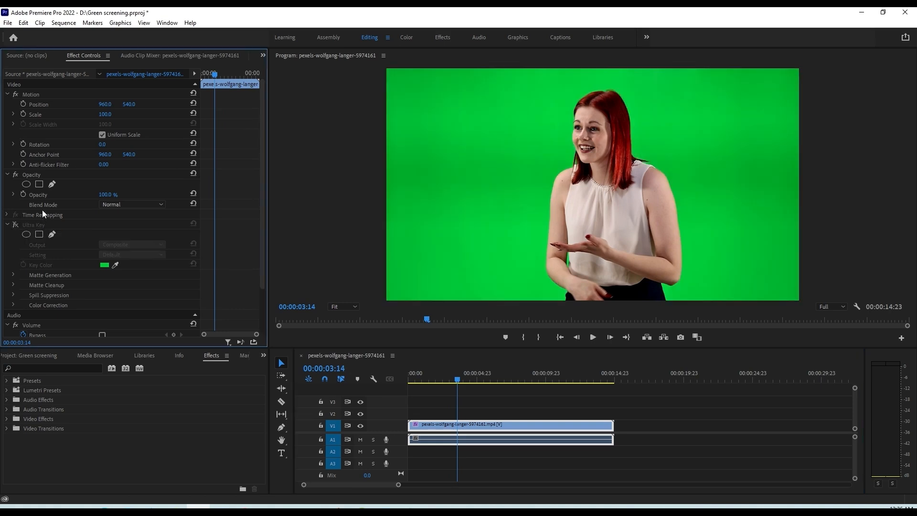
Step: Draw a closed free-form opacity mask loosely around the woman, running down to the frame's lower edge on both sides
left_click(33, 176)
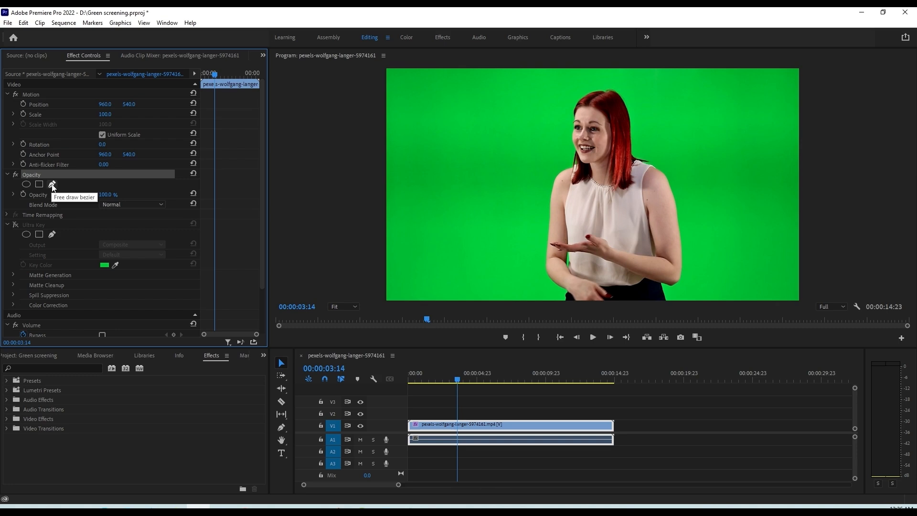
left_click(52, 185)
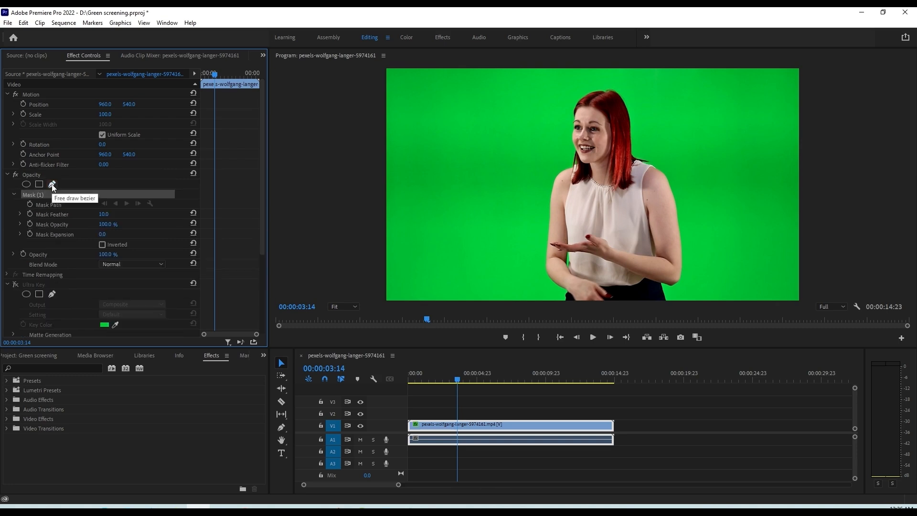
left_click(458, 298)
left_click(446, 230)
left_click(454, 165)
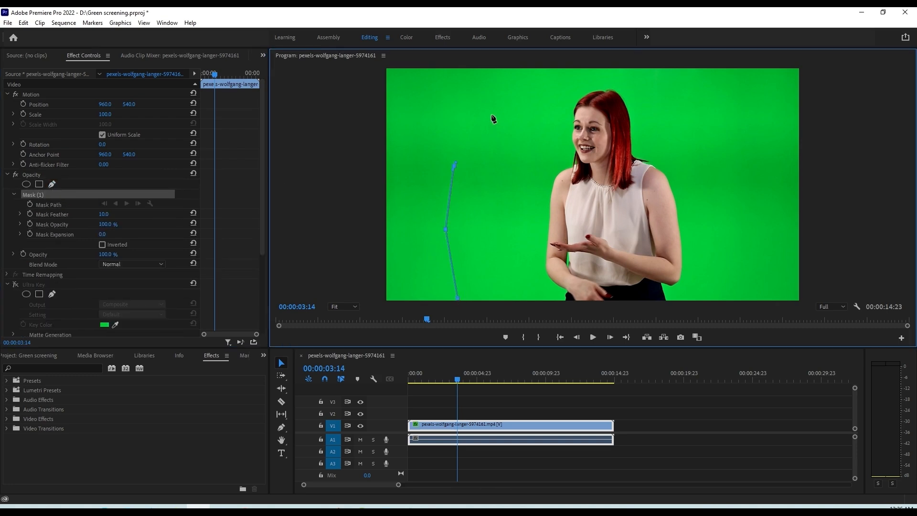
left_click(493, 95)
left_click(595, 74)
left_click(658, 74)
left_click(724, 85)
left_click_drag(744, 126, 744, 135)
left_click(759, 196)
left_click_drag(759, 265, 759, 270)
left_click(744, 299)
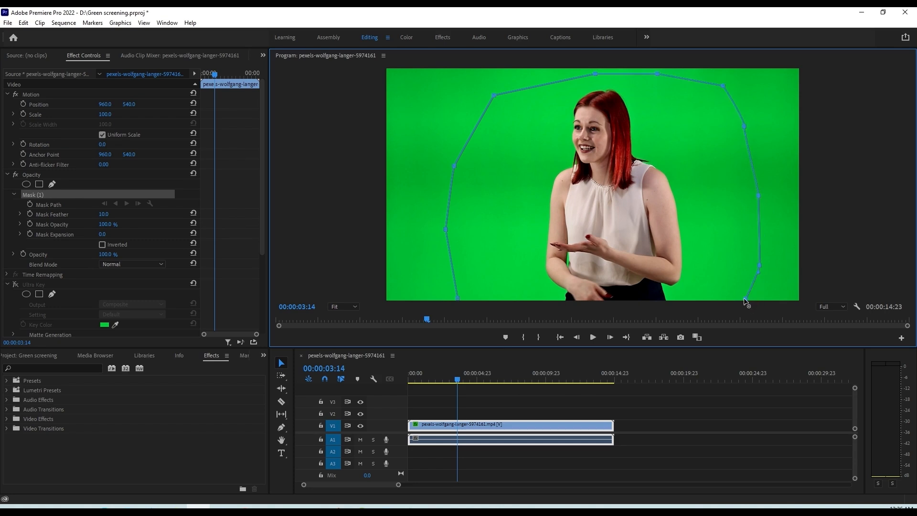
left_click(459, 299)
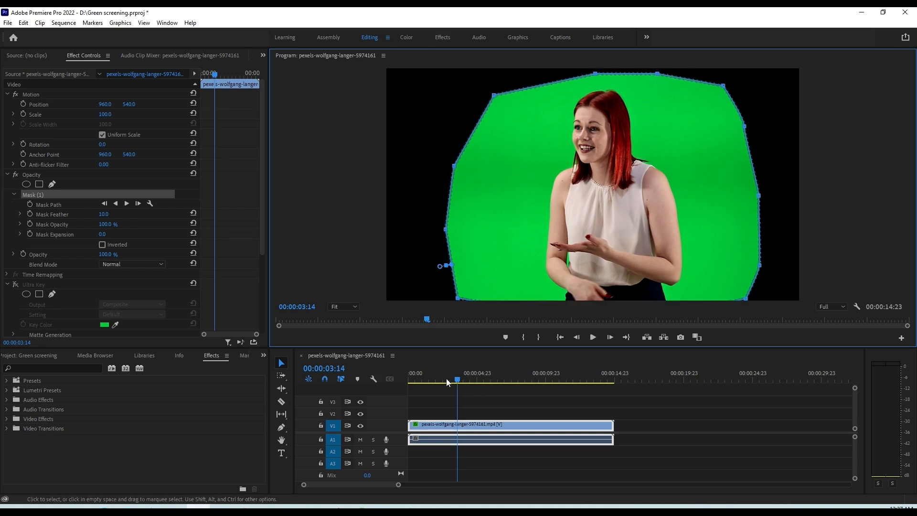
Step: Check the mask against her movement and, at 00:00:02:19, pull its points on both sides and at the upper right closer to her
left_click_drag(446, 379, 500, 396)
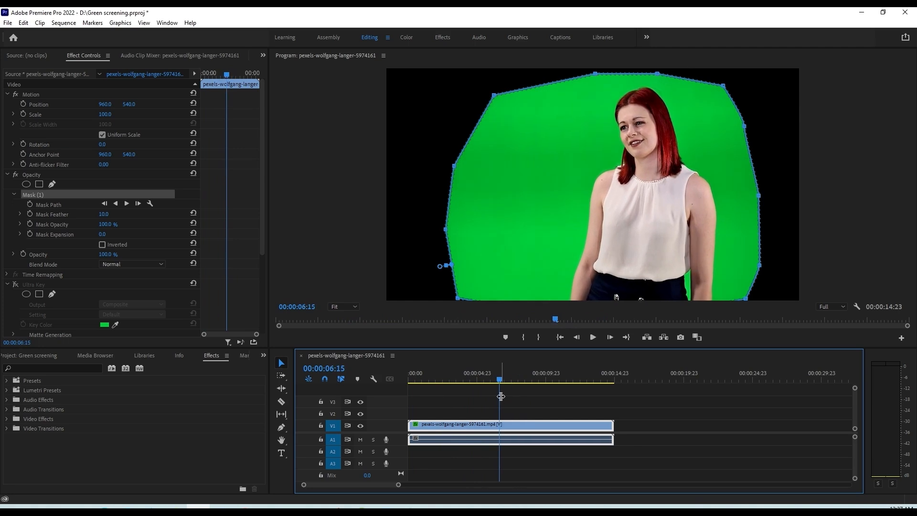
left_click(427, 378)
left_click(446, 378)
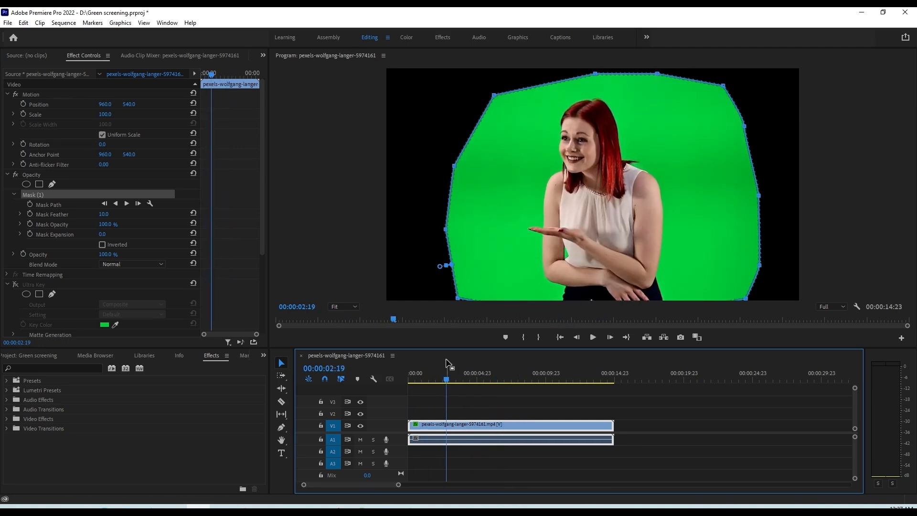
left_click_drag(446, 229, 486, 240)
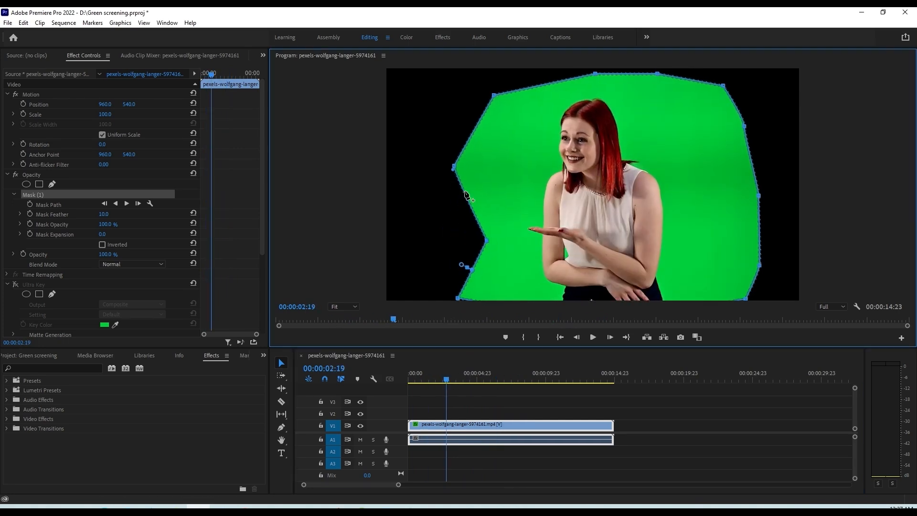
left_click_drag(454, 166, 482, 161)
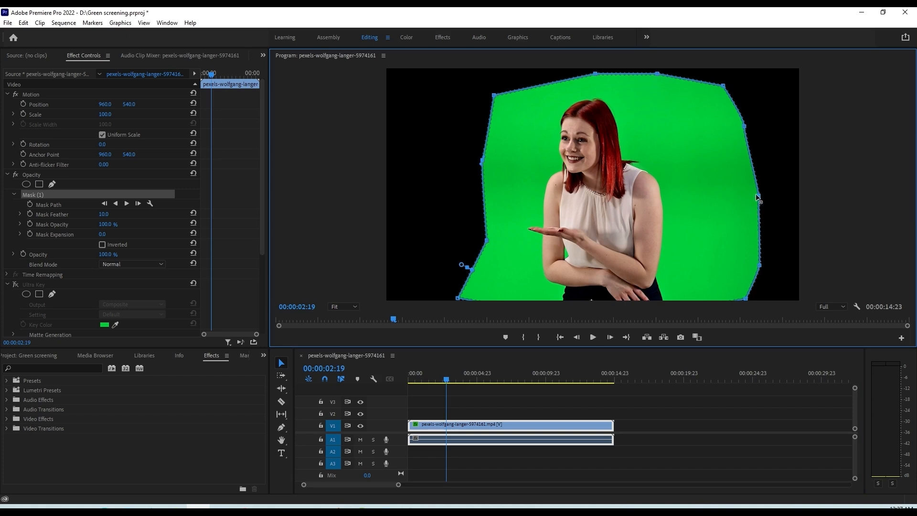
left_click_drag(759, 195, 738, 199)
left_click_drag(761, 266, 736, 268)
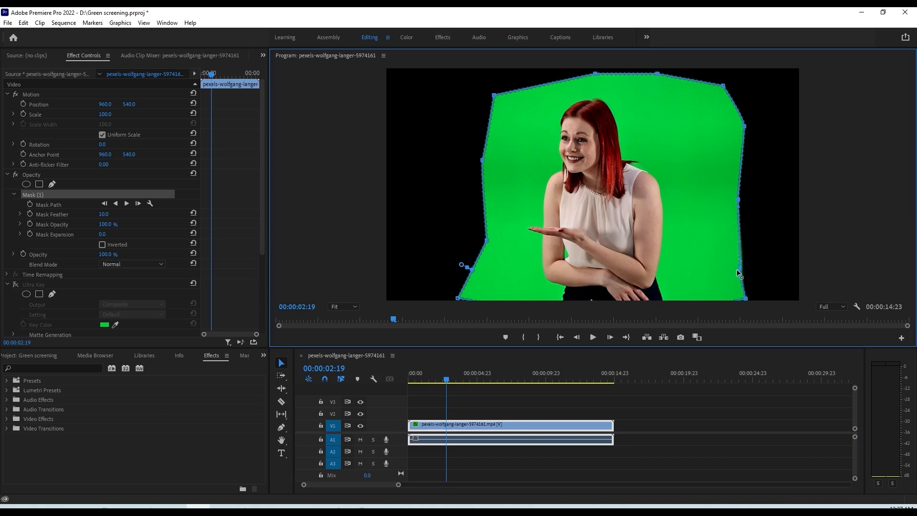
left_click_drag(723, 86, 707, 92)
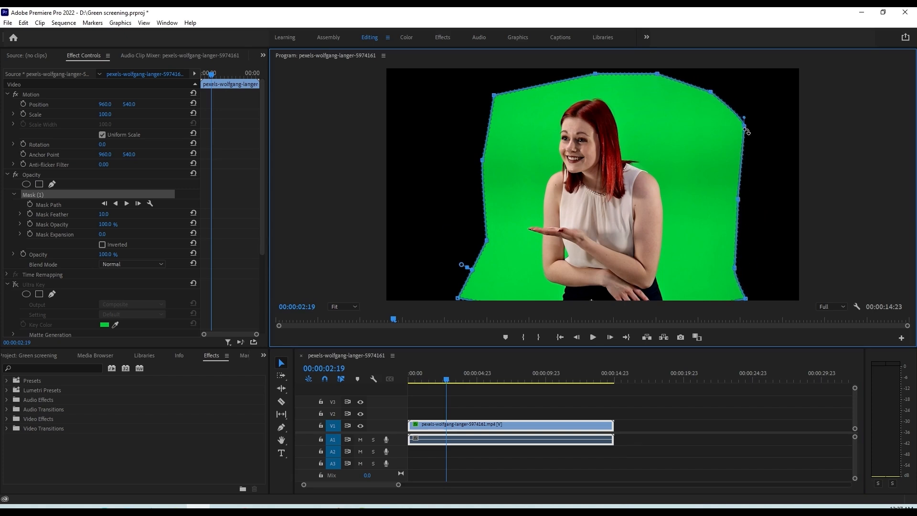
left_click_drag(744, 126, 727, 135)
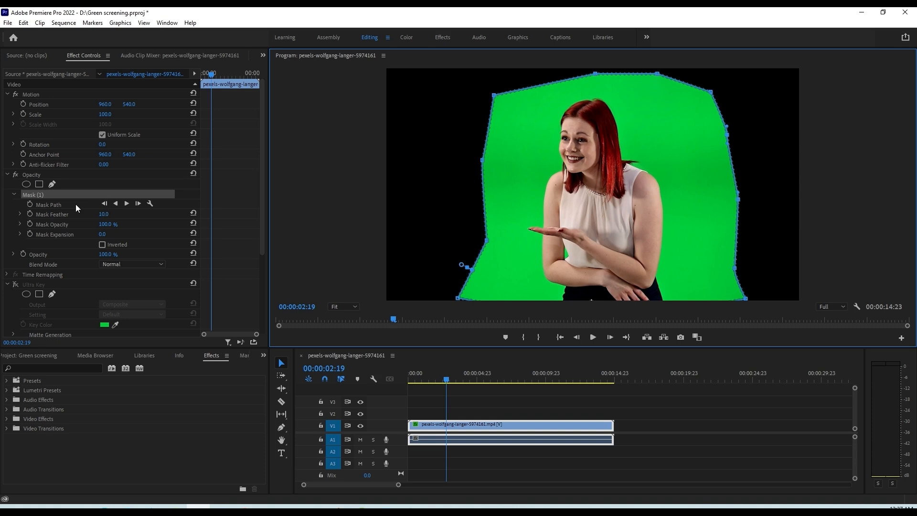
Step: Turn the Ultra Key effect back on and set its output to Alpha Channel
left_click(15, 285)
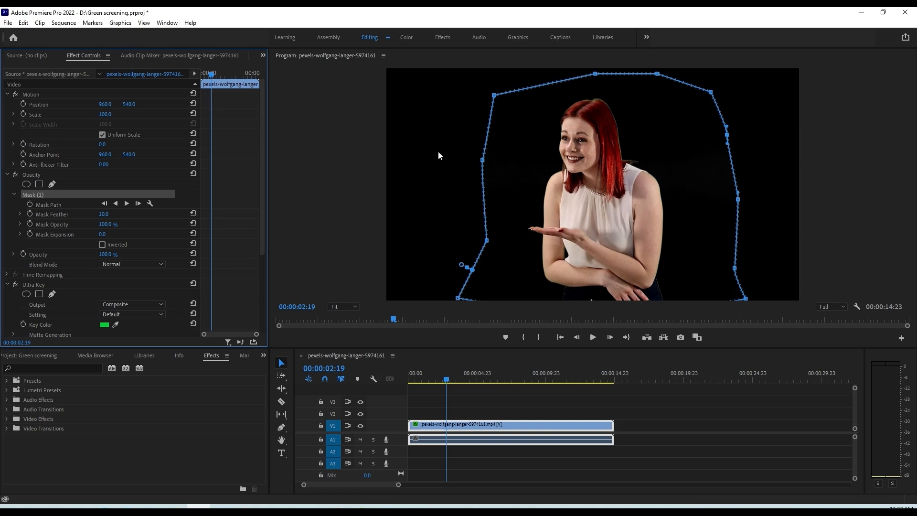
left_click(118, 302)
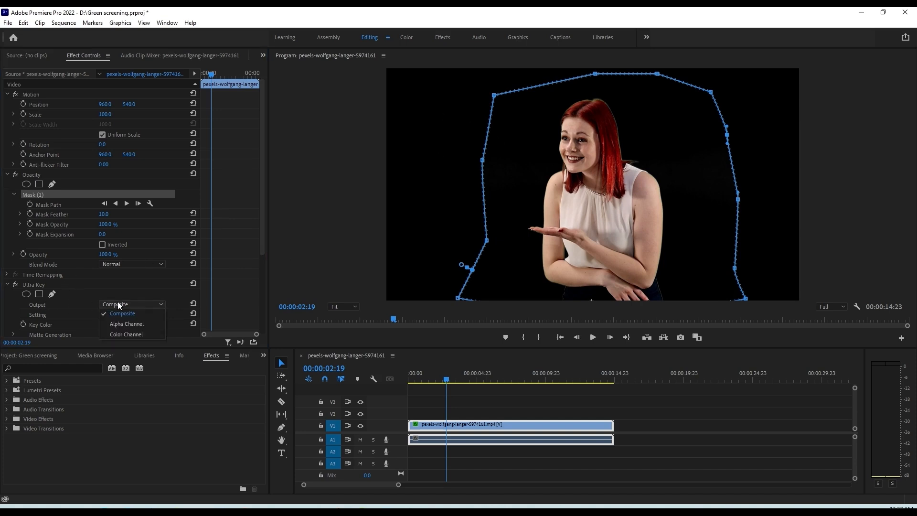
left_click(136, 323)
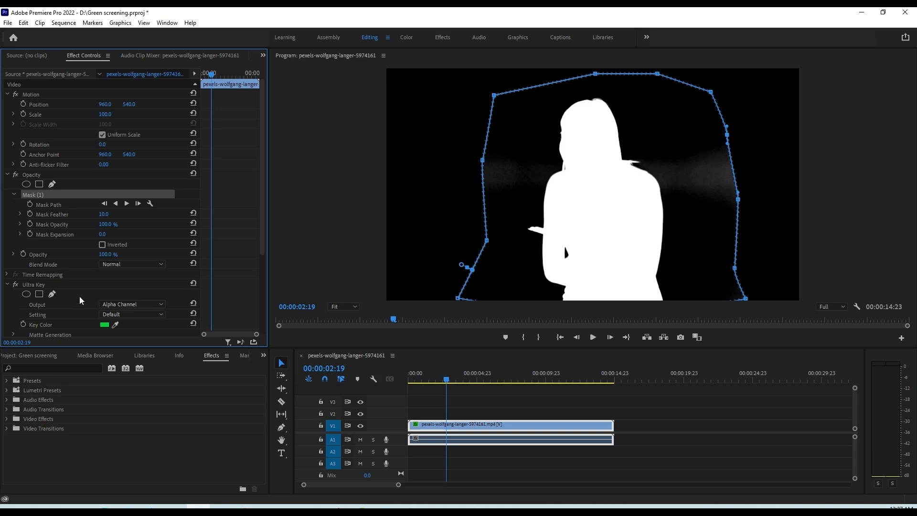
Step: Set the Pedestal in Ultra Key's Matte Generation settings to 34 and switch the effect's output back to Composite
scroll(79, 294, "down", 4)
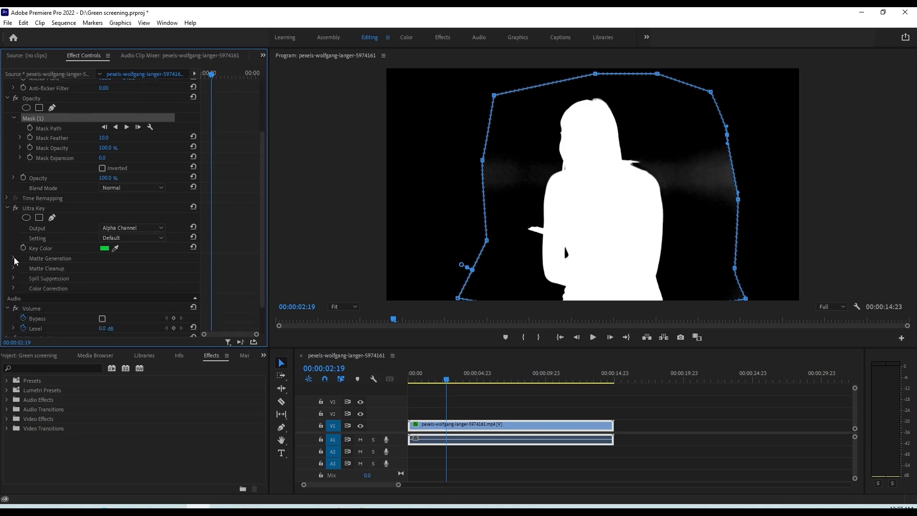
left_click(13, 259)
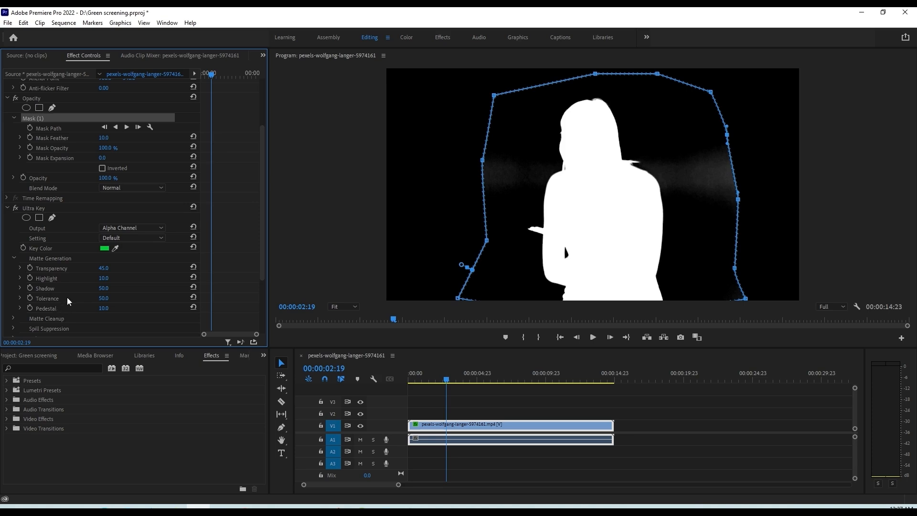
left_click(53, 308)
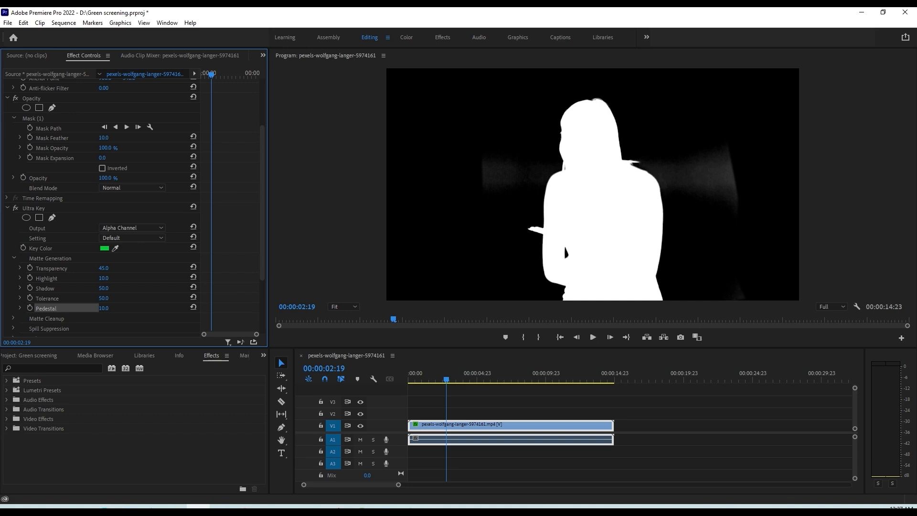
left_click_drag(104, 308, 114, 308)
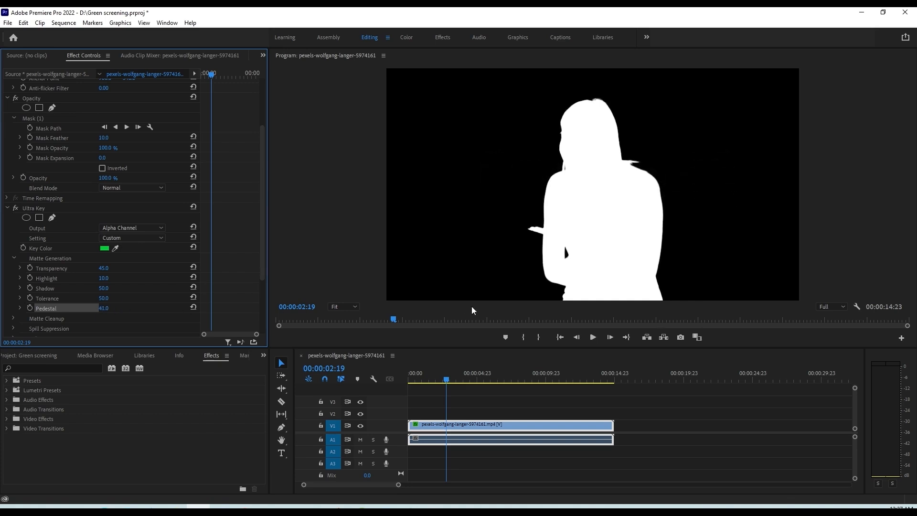
left_click_drag(475, 347, 485, 410)
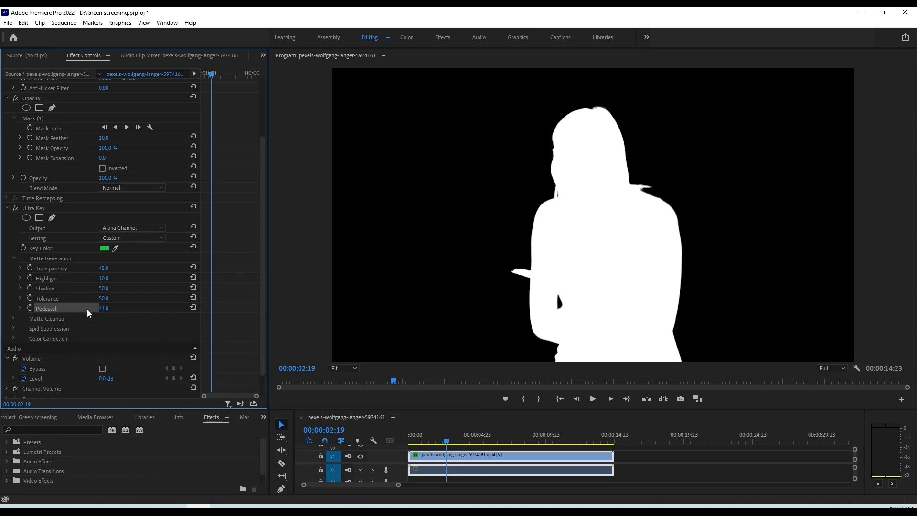
left_click_drag(106, 308, 107, 308)
left_click(139, 227)
left_click(136, 237)
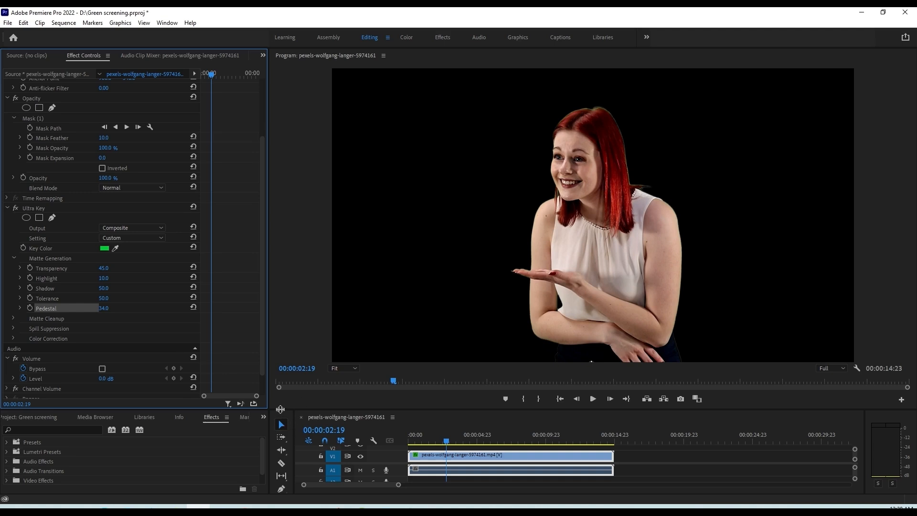
Step: Move the woman's keyed clip up to track V2 and place the interior image beneath it at the start of V1
left_click_drag(280, 409, 281, 365)
left_click_drag(448, 438, 448, 422)
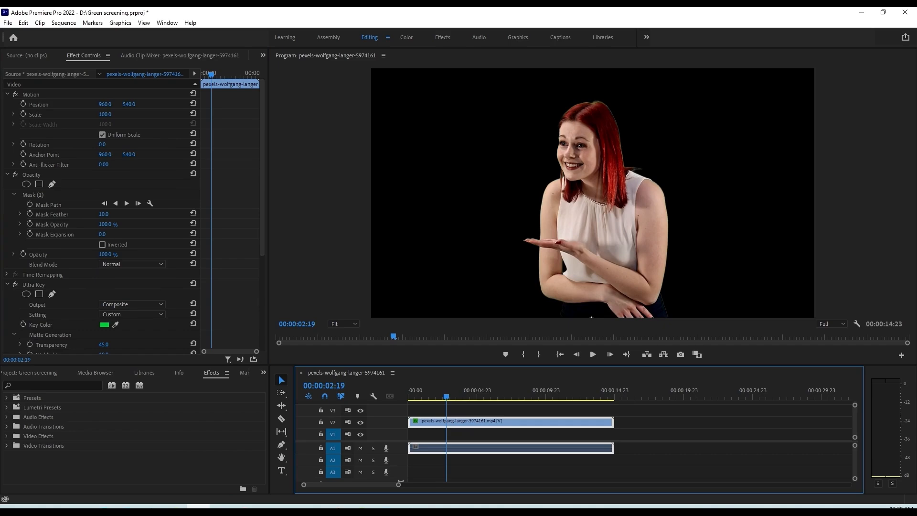
key("alt+Tab")
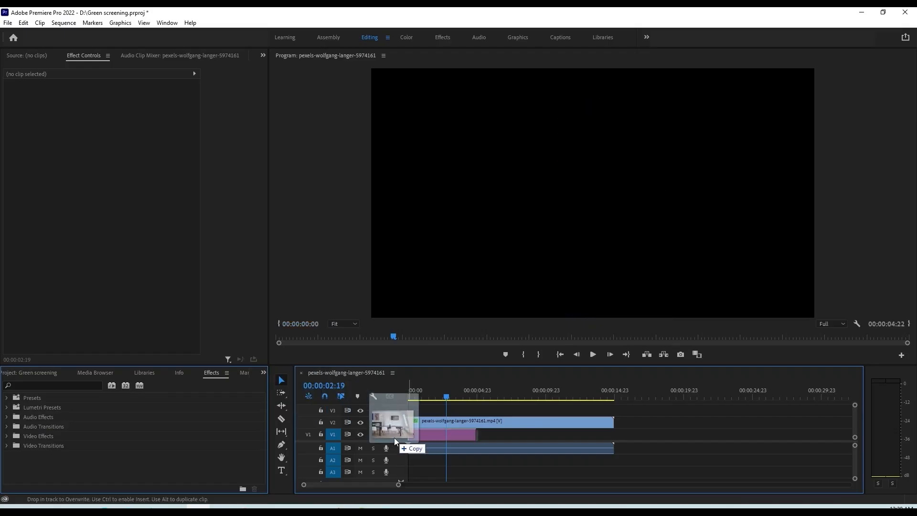
left_click_drag(394, 438, 416, 433)
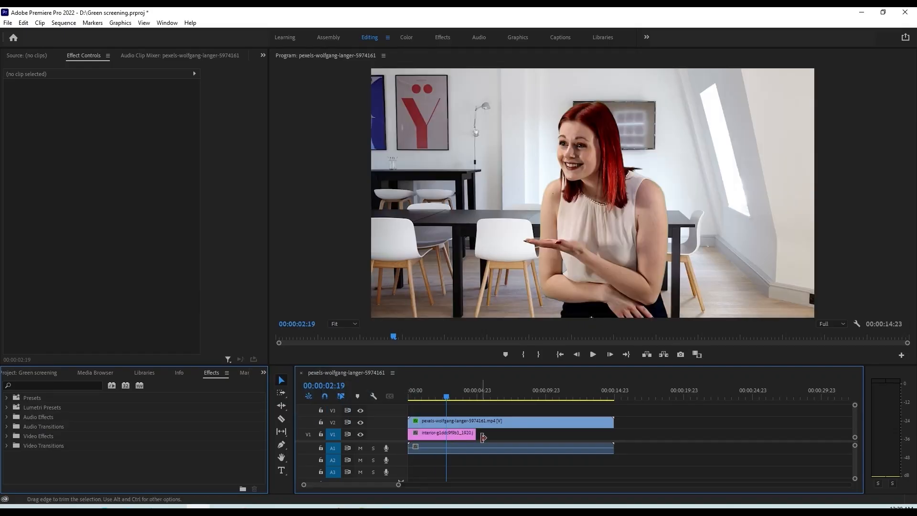
Step: Extend the interior image to the keyed clip's end, then set it to frame size and scale it to 102.4 to fill the frame
left_click_drag(482, 437, 613, 435)
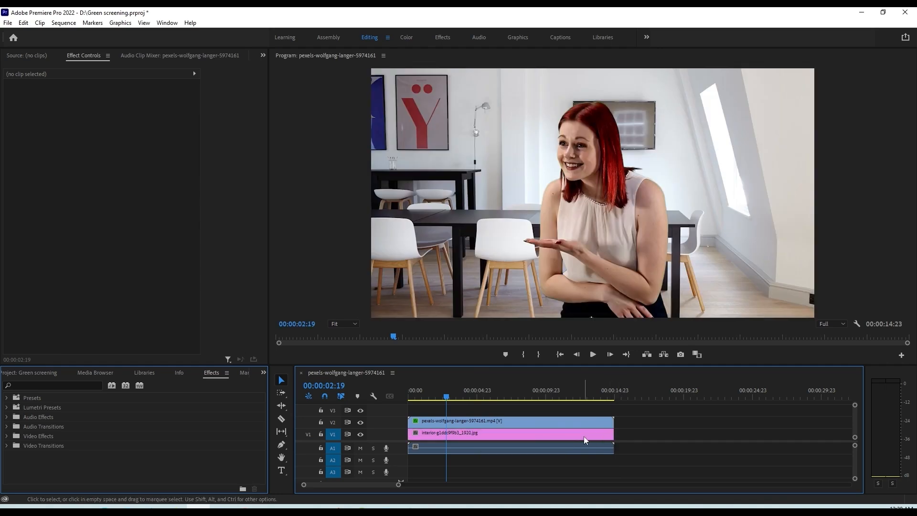
left_click(577, 437)
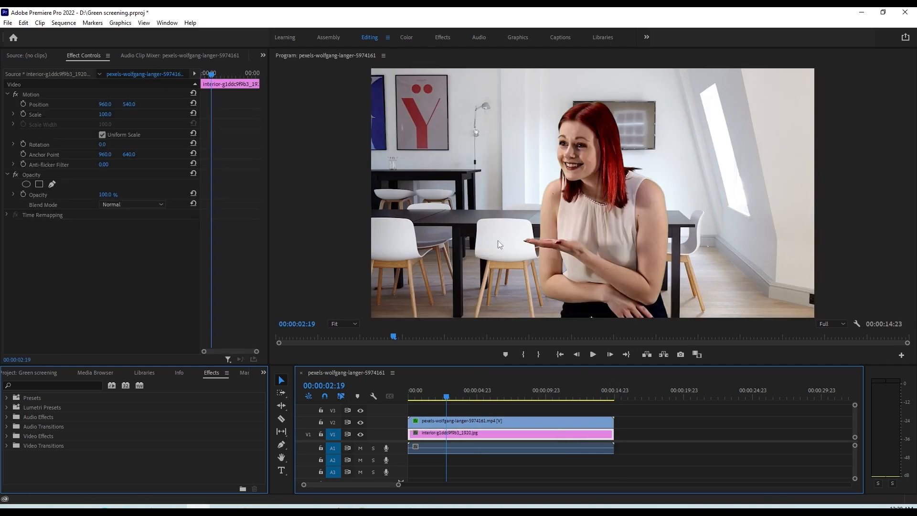
right_click(514, 432)
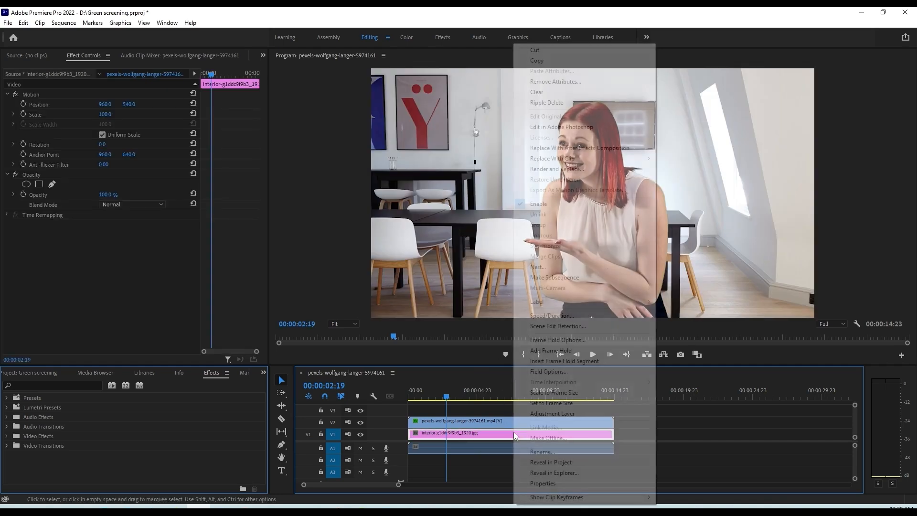
left_click(537, 404)
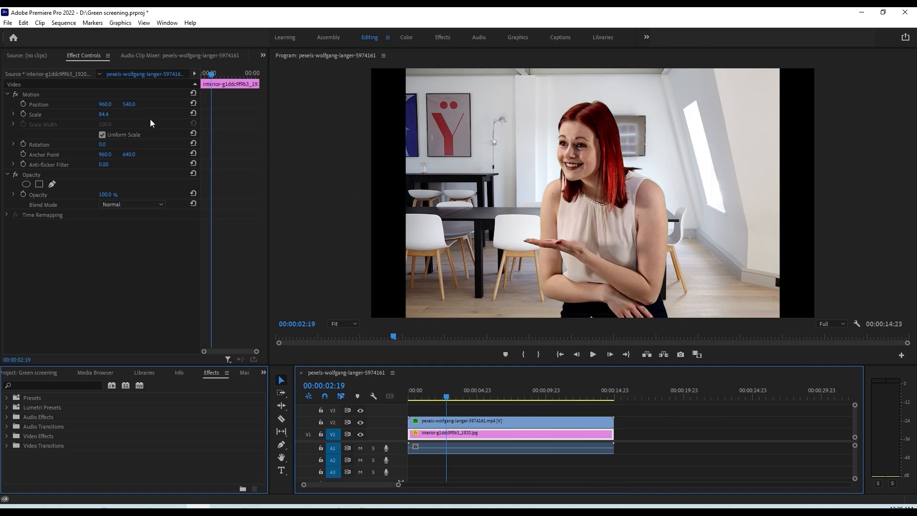
left_click_drag(106, 115, 116, 115)
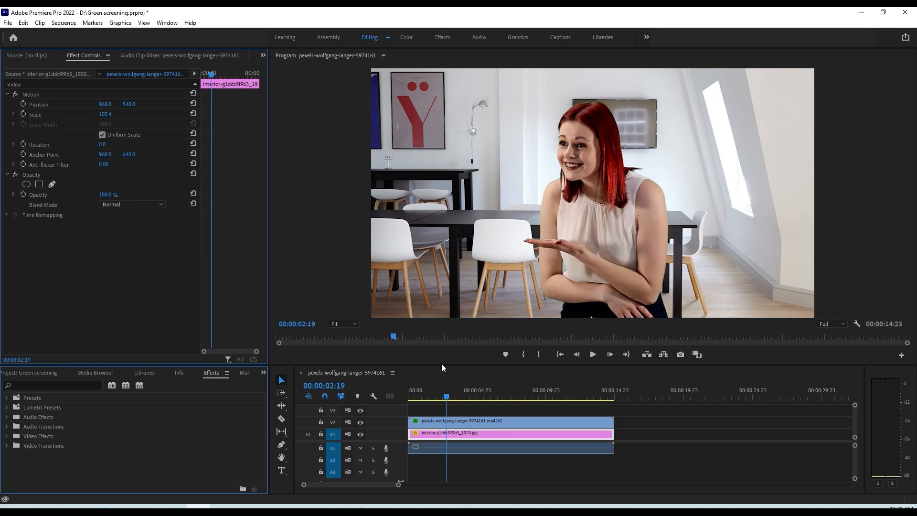
Step: Set the Choke in the Matte Cleanup settings of the woman's Ultra Key effect to 35
left_click(449, 422)
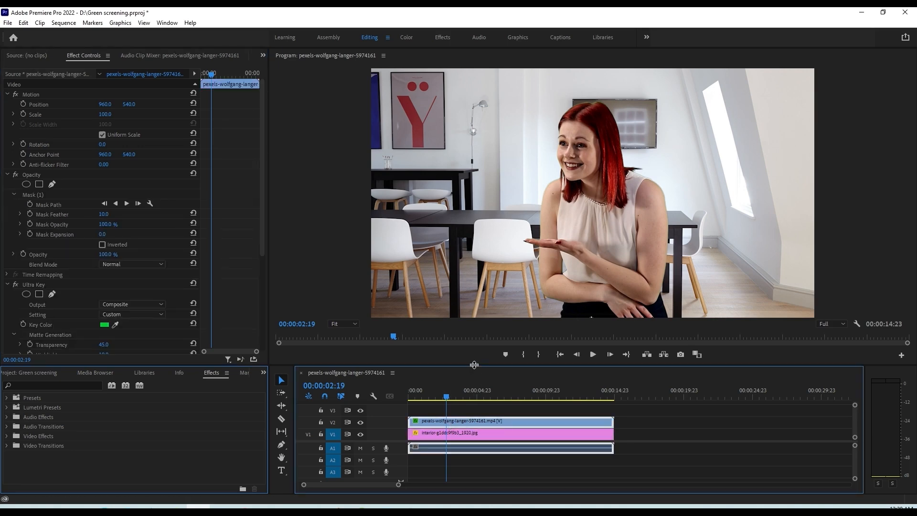
left_click_drag(474, 366, 475, 387)
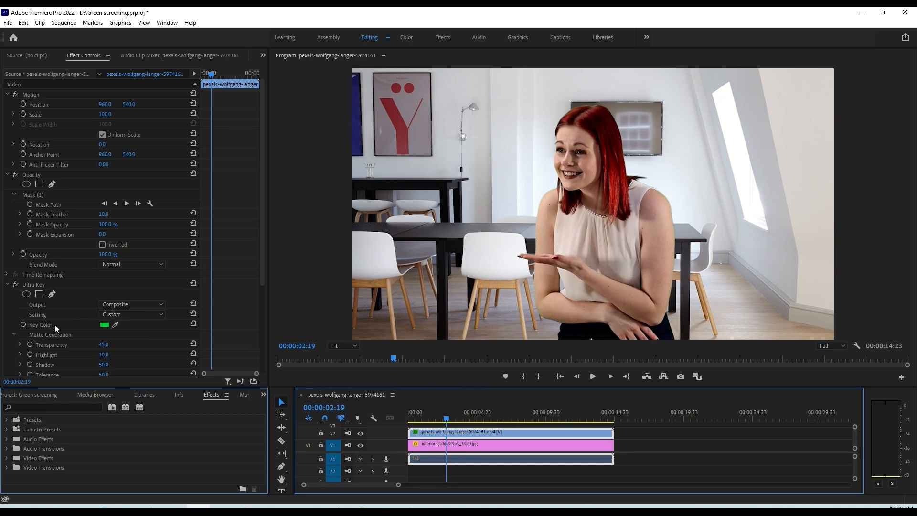
scroll(55, 311, "down", 1)
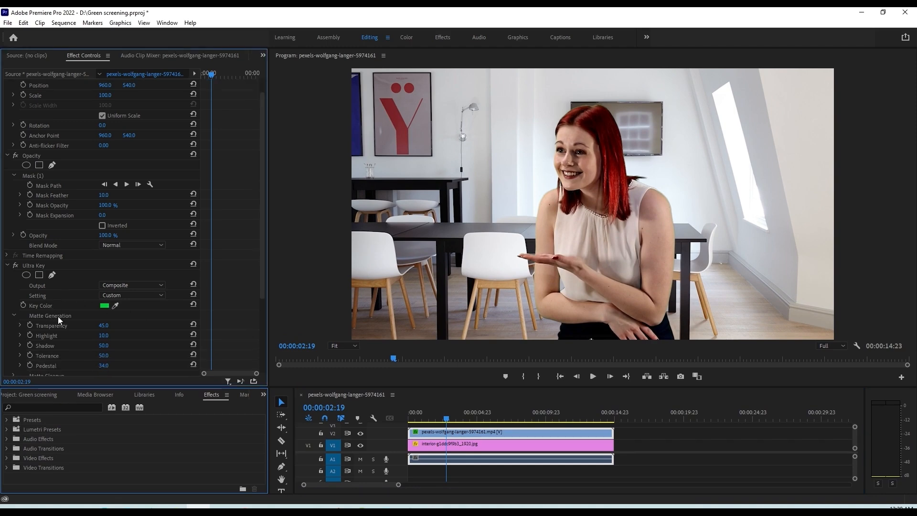
scroll(55, 314, "down", 1)
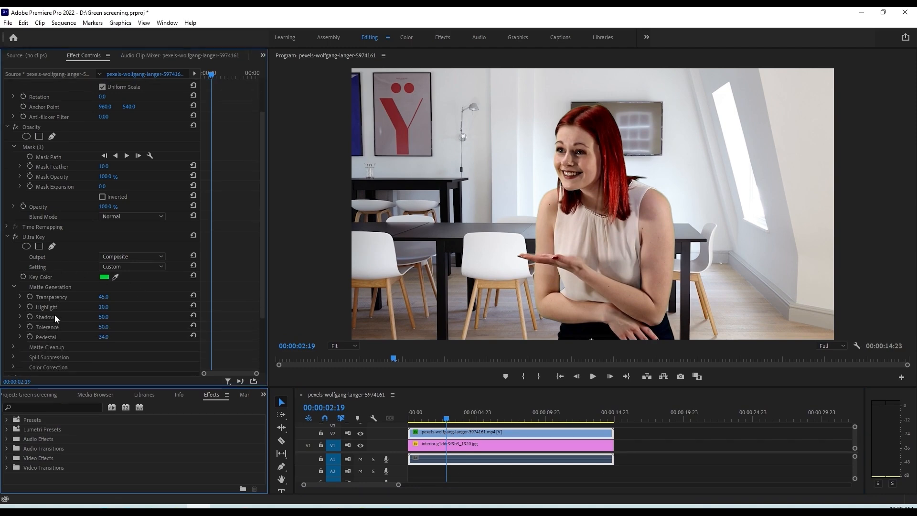
left_click(13, 287)
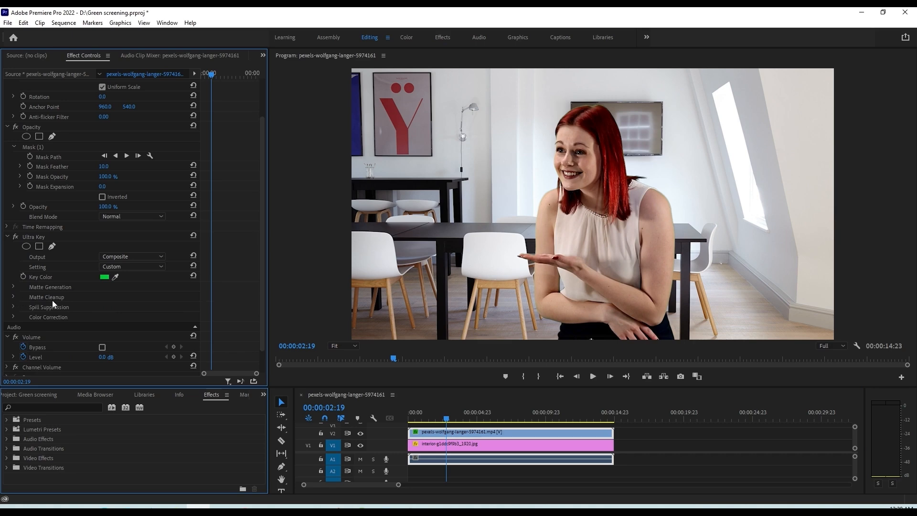
left_click(13, 296)
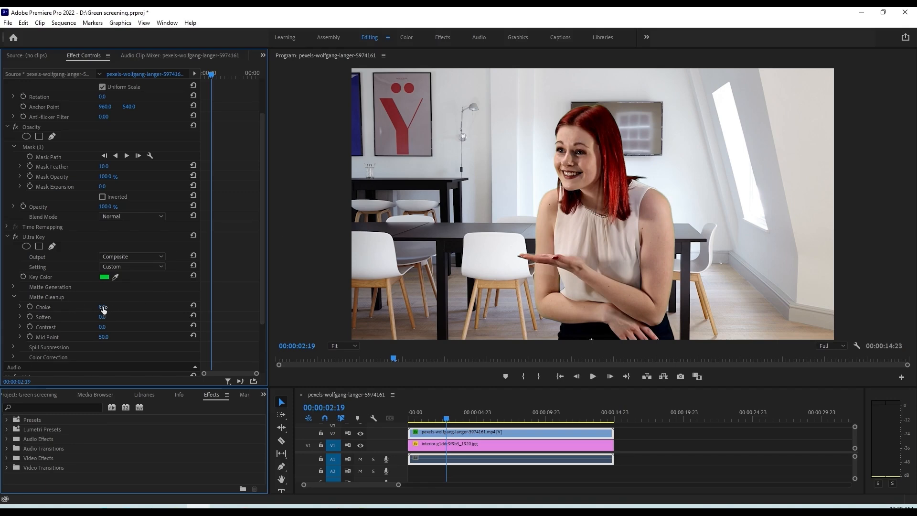
mouse_move(104, 308)
left_mouse_down()
mouse_move(129, 308)
mouse_move(119, 308)
left_mouse_up()
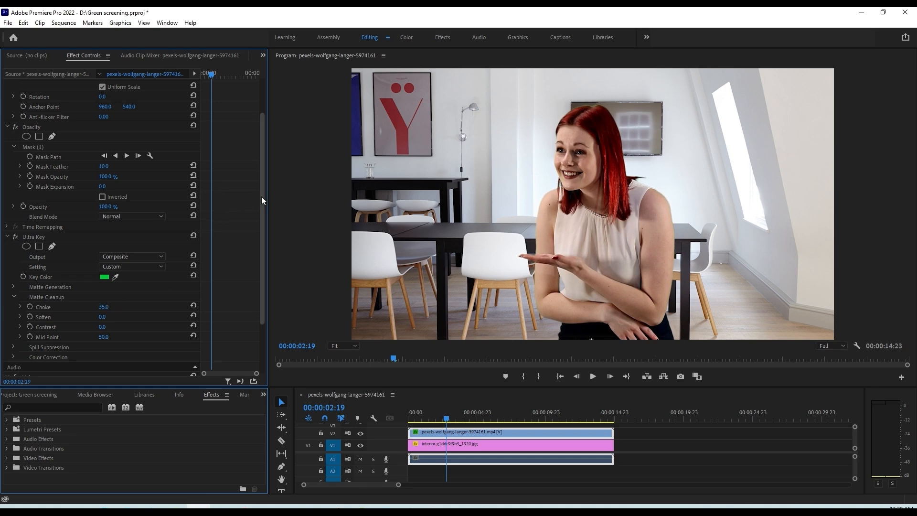
Step: Enlarge the woman's clip to scale 167 and lower it to vertical position 922 for a closer view of the edges
left_click_drag(261, 196, 259, 137)
left_click_drag(106, 119, 166, 104)
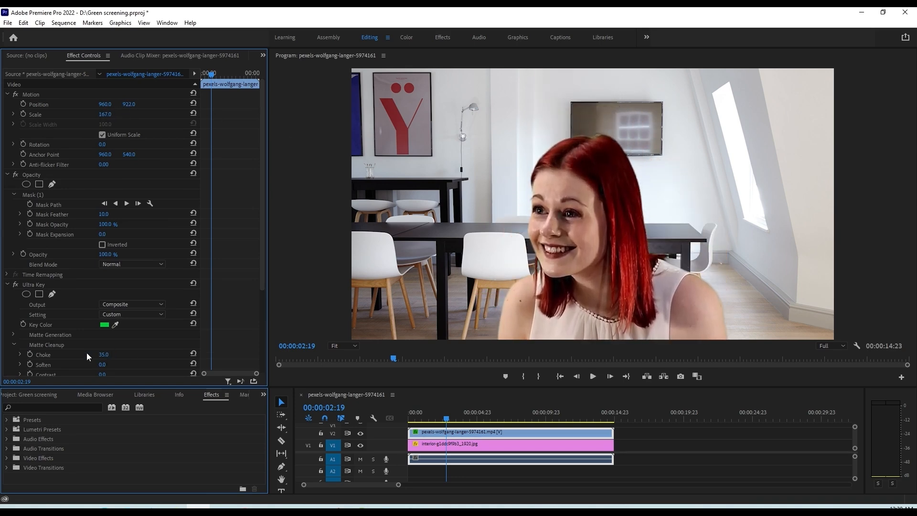
Step: Refine the Matte Cleanup of the woman's key with Choke 88, Soften 10 and Contrast 7
scroll(87, 352, "down", 1)
left_click_drag(105, 336, 131, 336)
scroll(79, 342, "down", 1)
scroll(79, 342, "down", 1)
left_click_drag(102, 307, 106, 317)
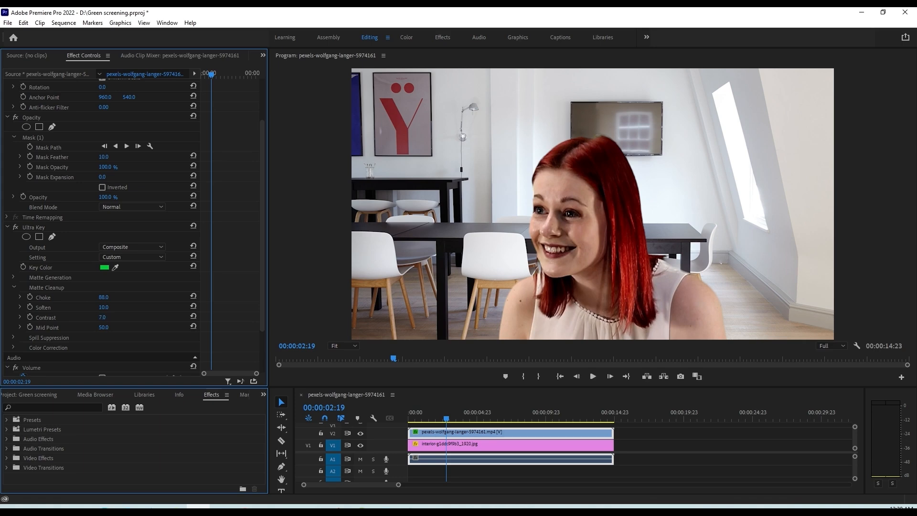
Step: Reset the position and scale of the woman's clip to their defaults
scroll(64, 330, "down", 3)
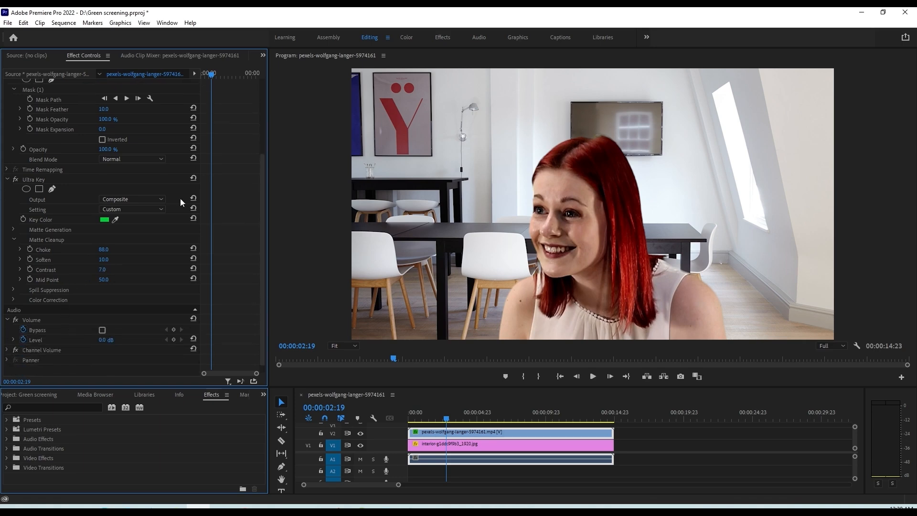
left_click_drag(264, 173, 248, 92)
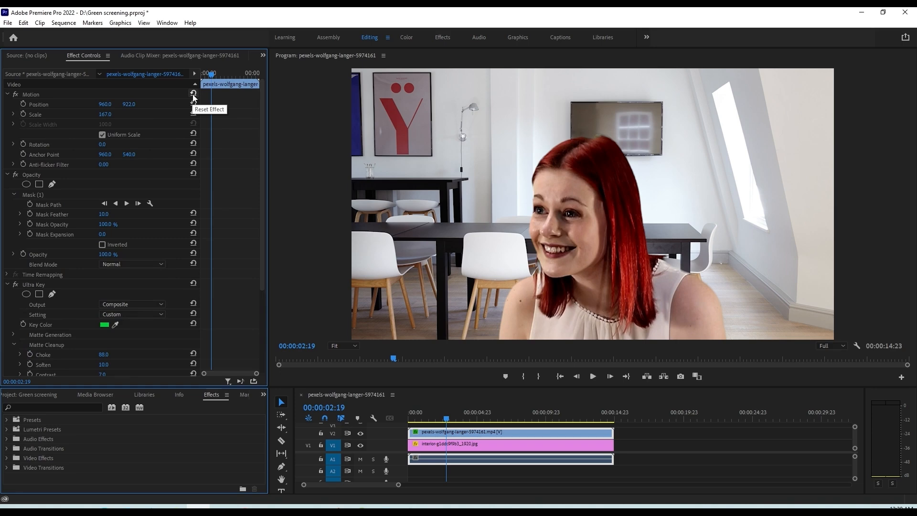
left_click(193, 104)
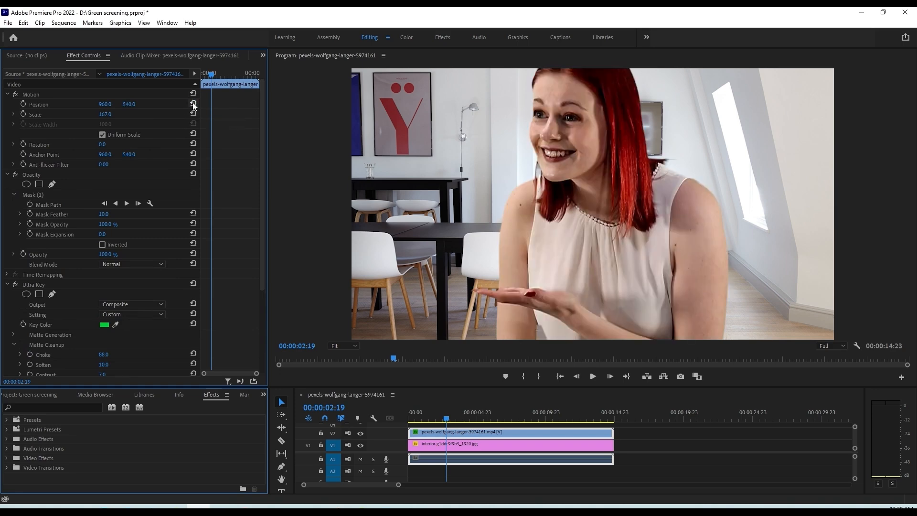
left_click(194, 114)
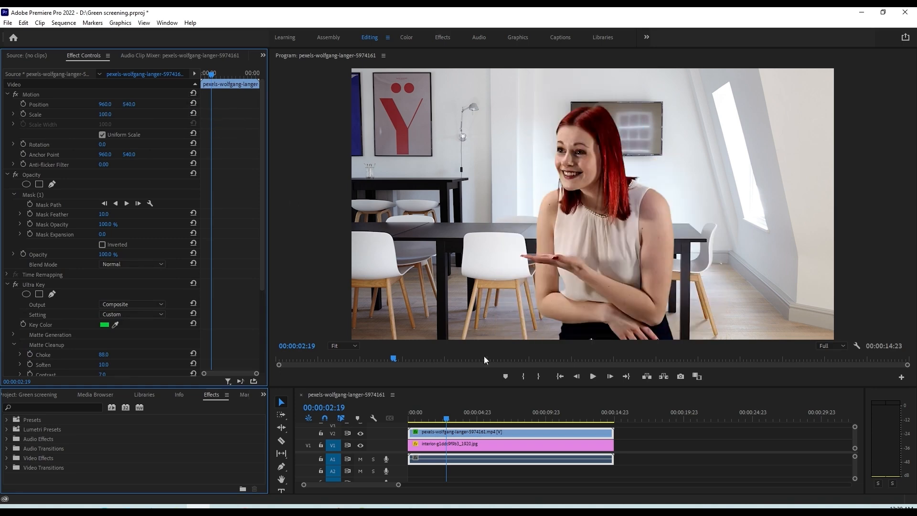
Step: Check the composite at 00:00:02:01 and look through Ultra Key's Spill Suppression and Color Correction settings
left_click(428, 421)
mouse_move(429, 425)
left_mouse_down()
mouse_move(444, 426)
mouse_move(437, 424)
left_mouse_up()
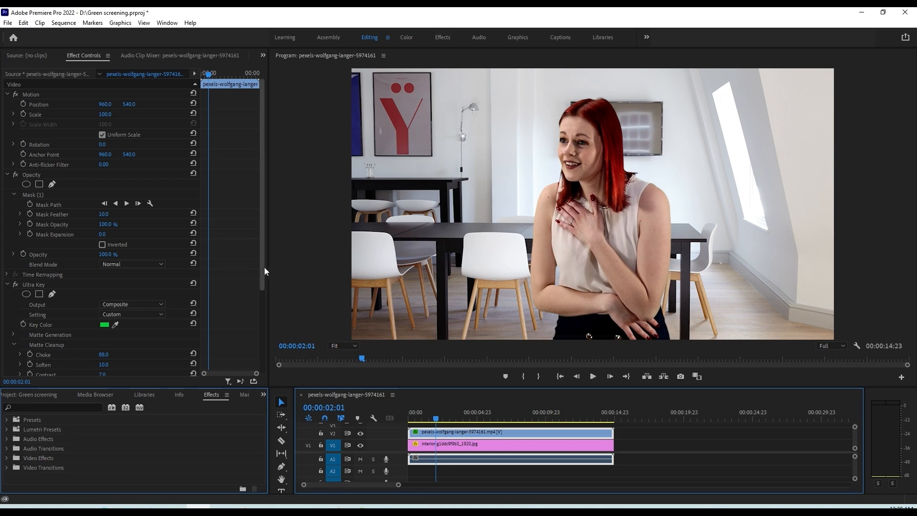
left_click_drag(264, 267, 259, 353)
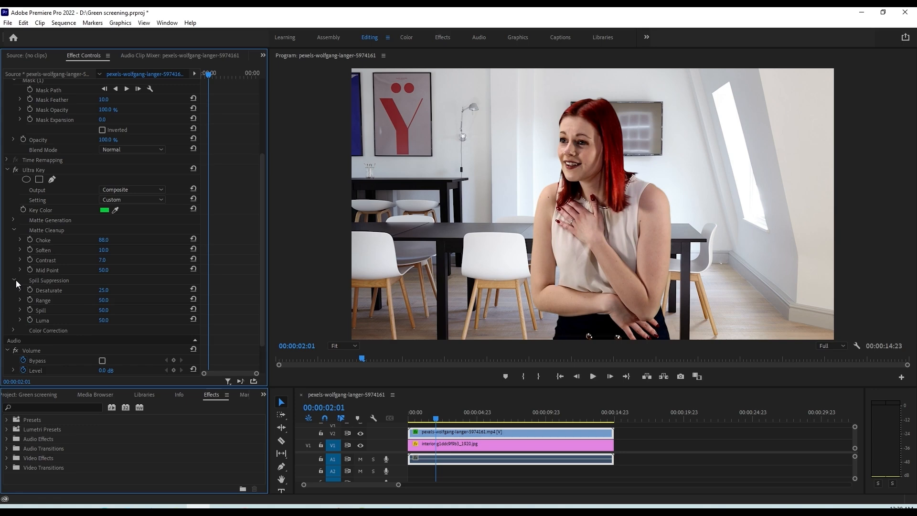
left_click(13, 290)
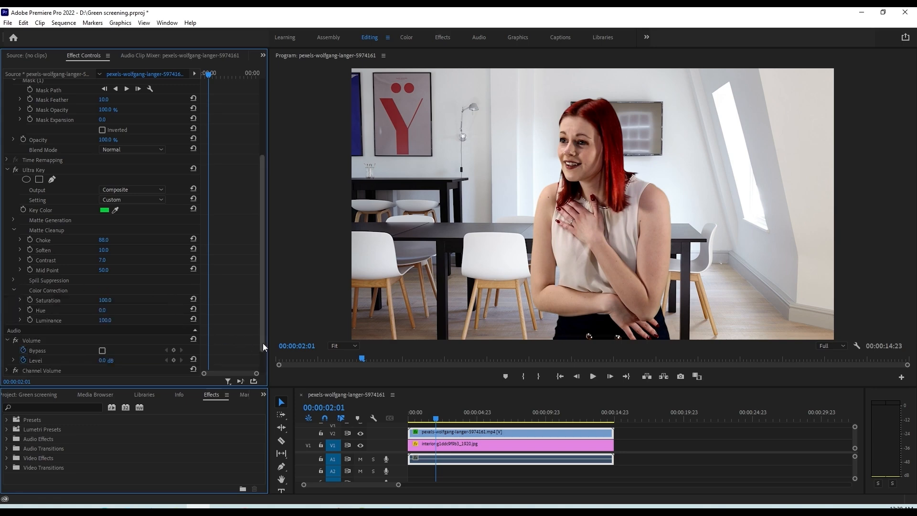
scroll(263, 343, "down", 3)
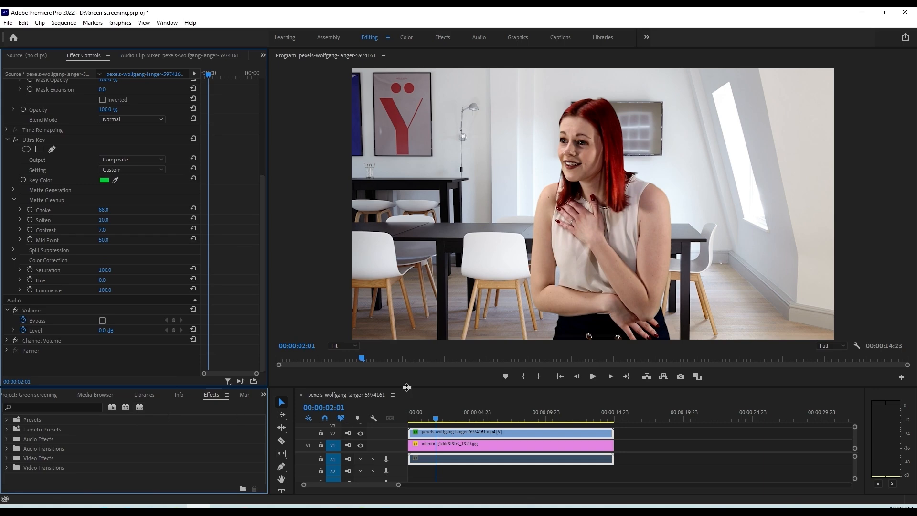
Step: Try adding a new adjustment layer on track V3 and stretching it over the full length of the clips
left_click_drag(407, 387, 401, 336)
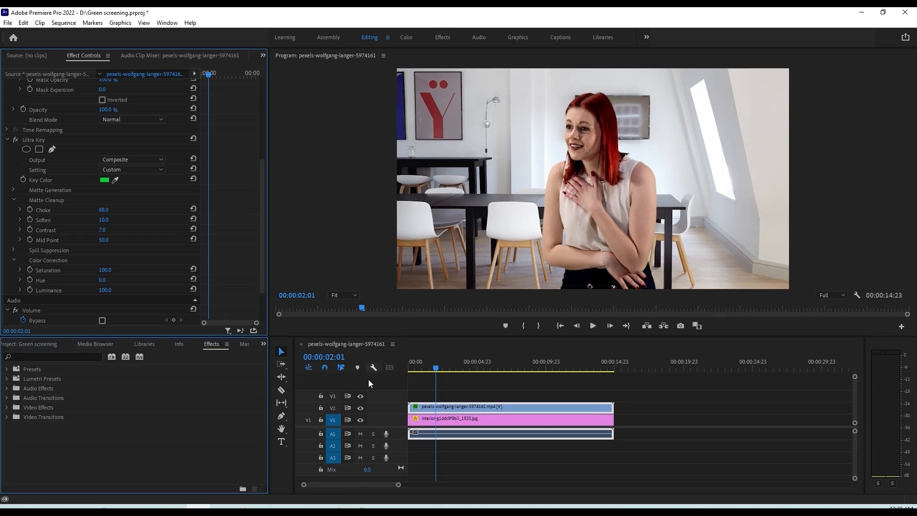
left_click(264, 345)
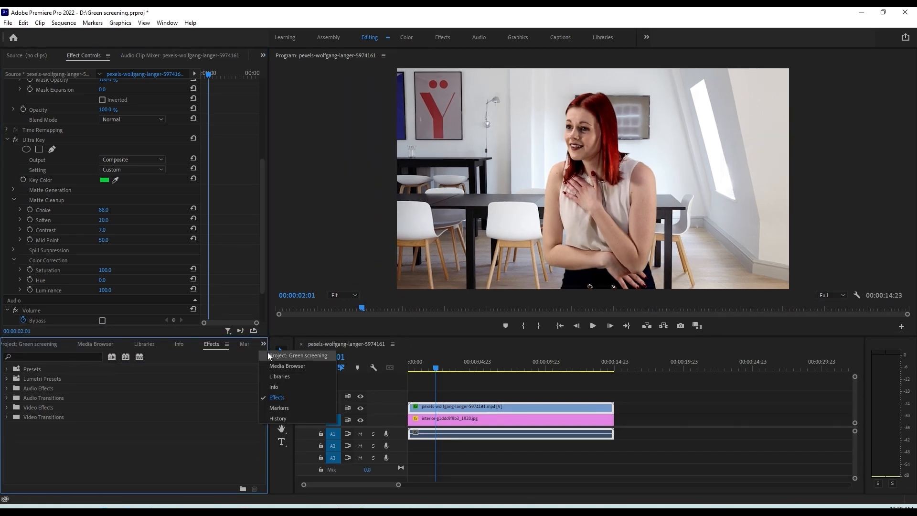
left_click(270, 354)
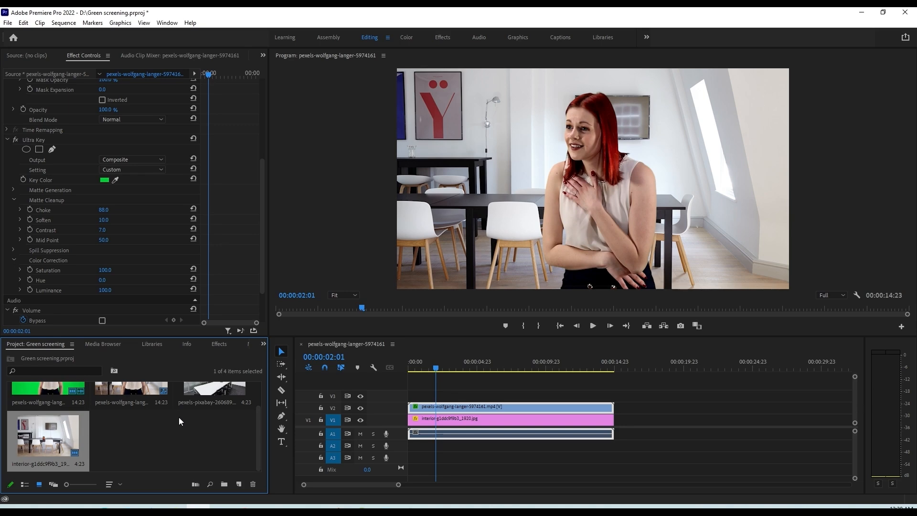
right_click(164, 430)
mouse_move(248, 297)
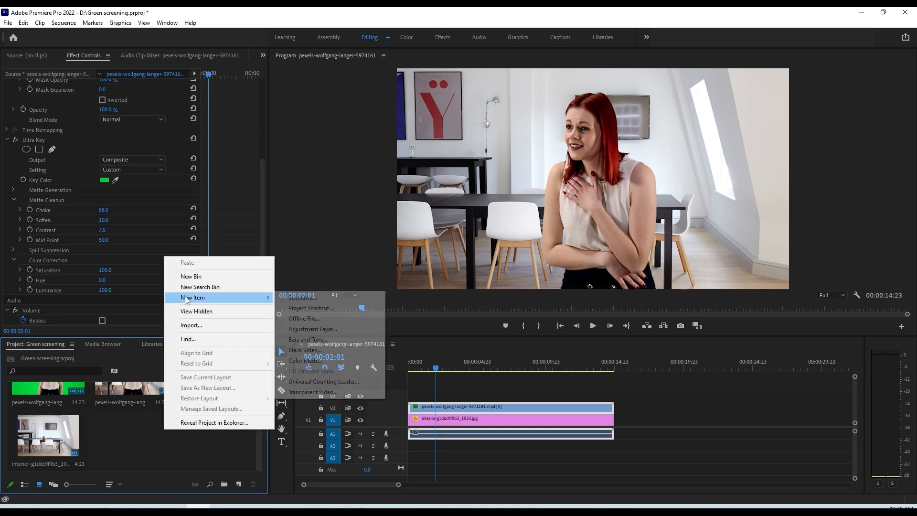
left_click(314, 329)
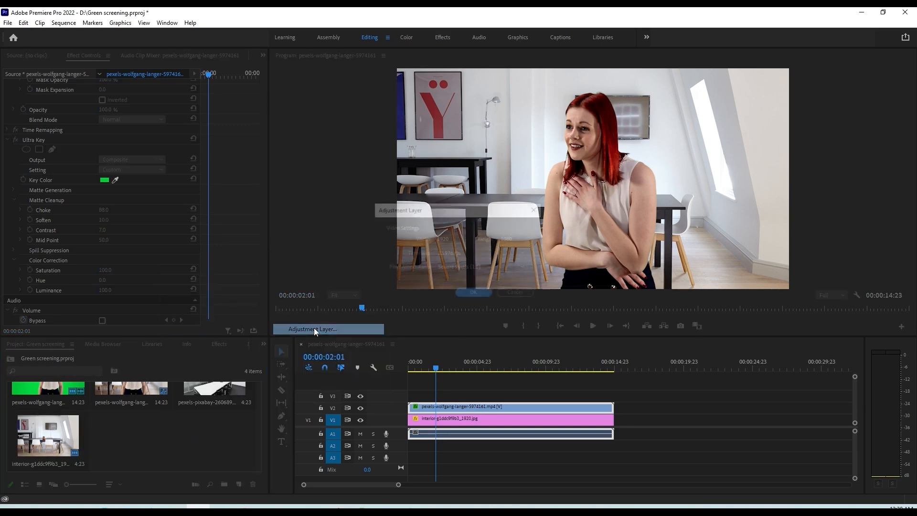
left_click(474, 294)
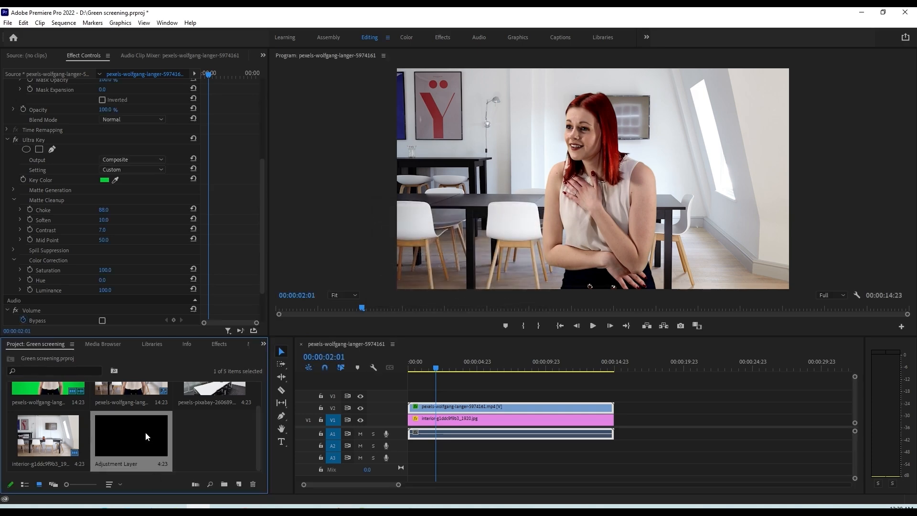
left_click_drag(146, 435, 402, 396)
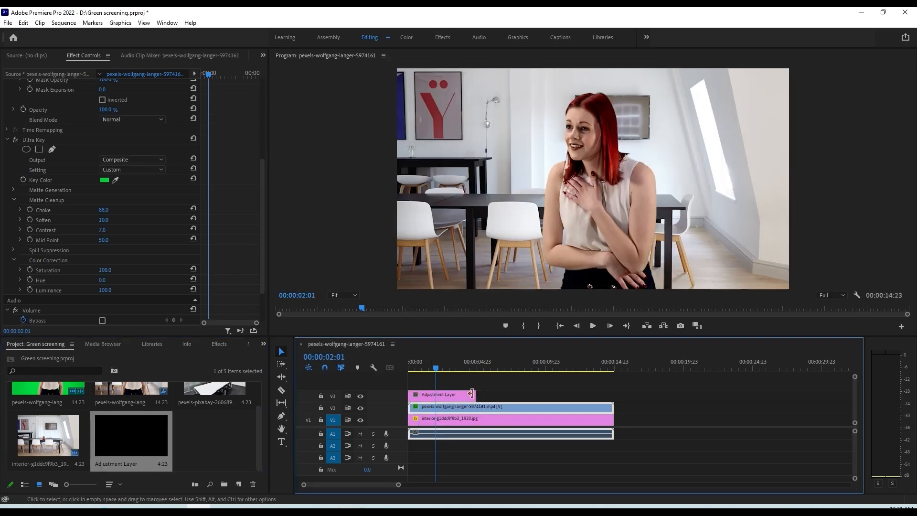
left_click_drag(472, 394, 613, 394)
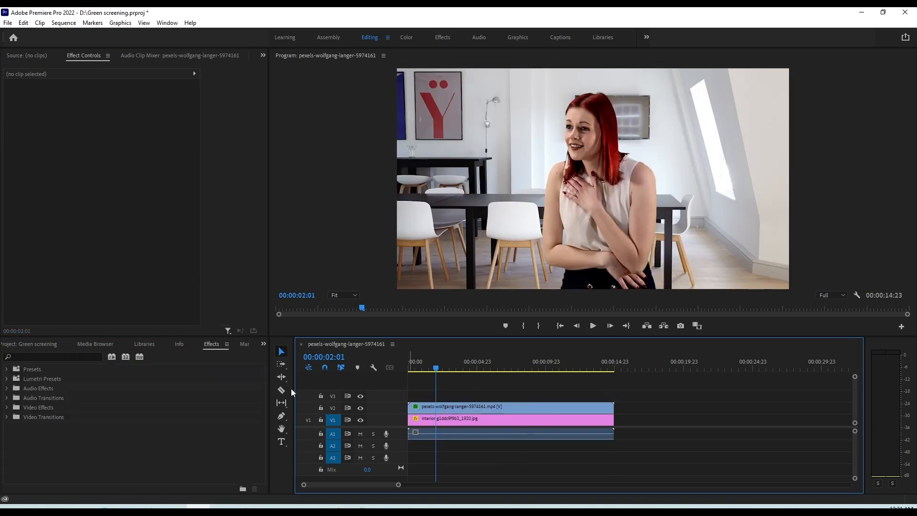
Step: Apply the Gaussian Blur video effect to the interior background image on track V1
left_click(443, 420)
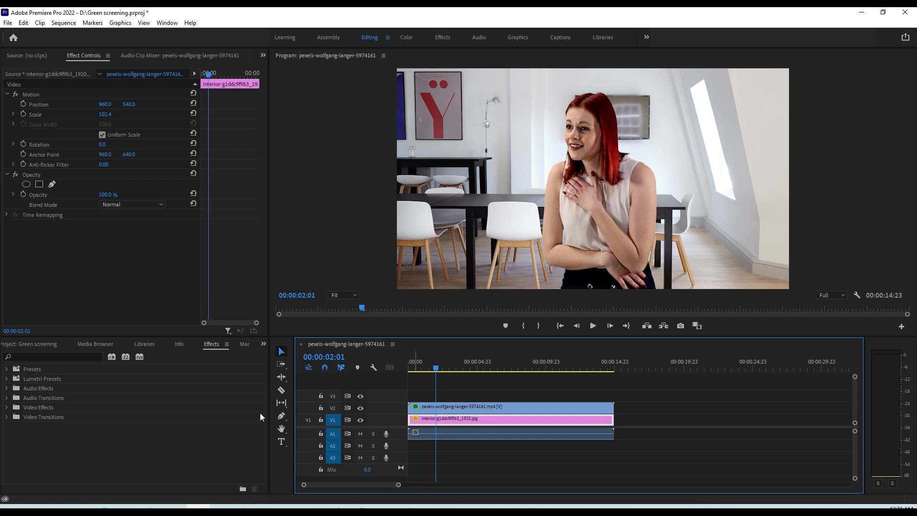
left_click(52, 357)
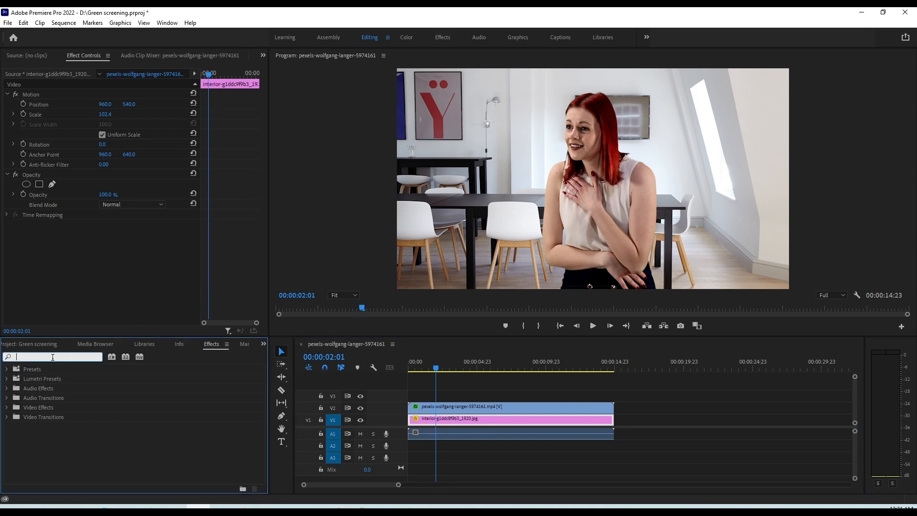
type("g")
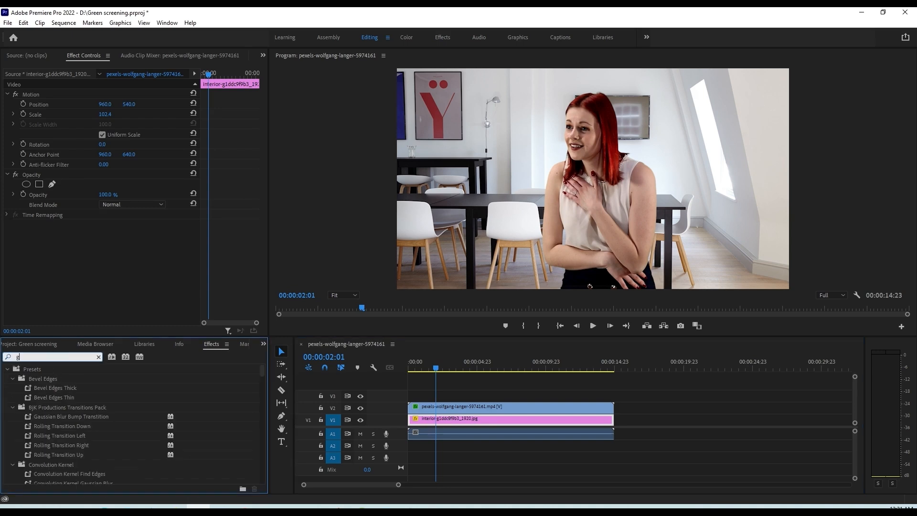
type("aussian")
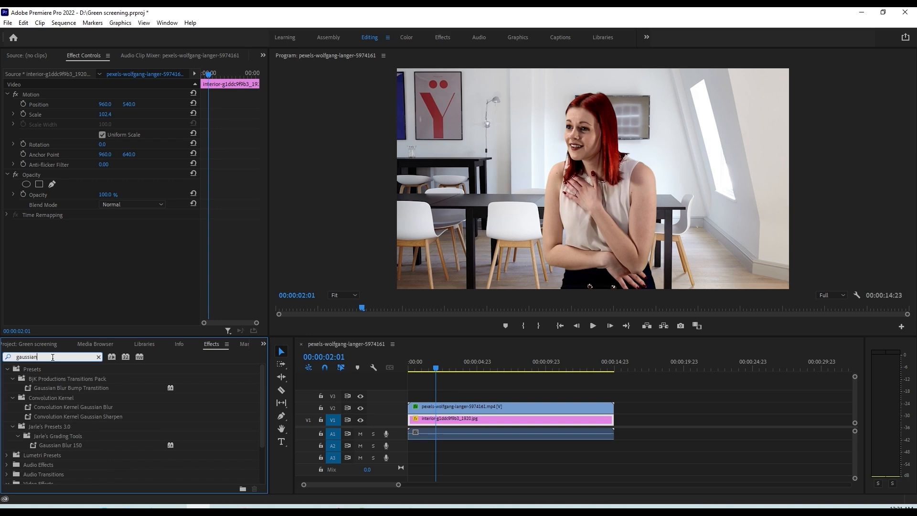
scroll(72, 473, "down", 3)
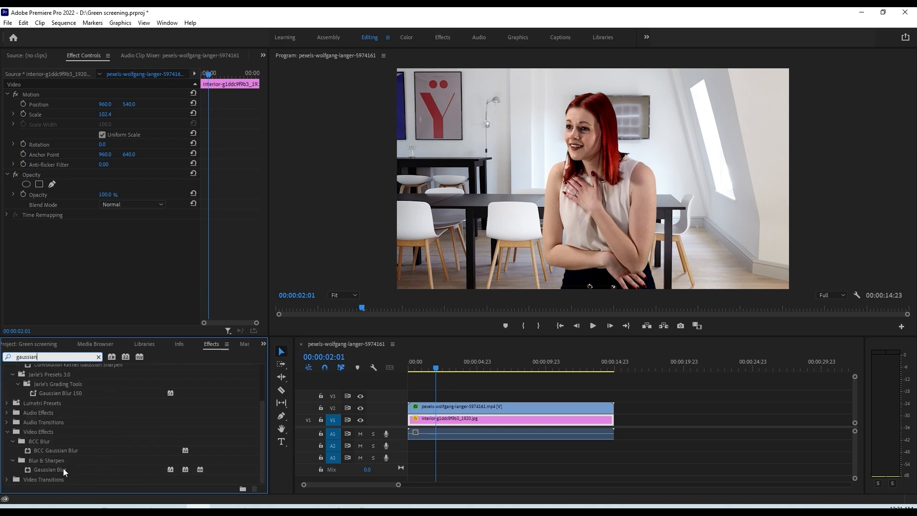
double_click(63, 468)
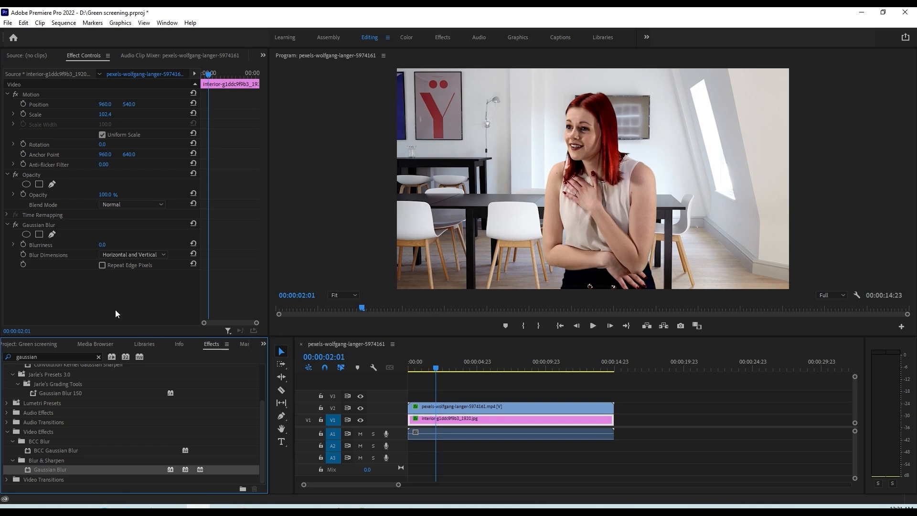
Step: Set the background's Gaussian Blur Blurriness to 31 and turn on Repeat Edge Pixels
left_click(39, 244)
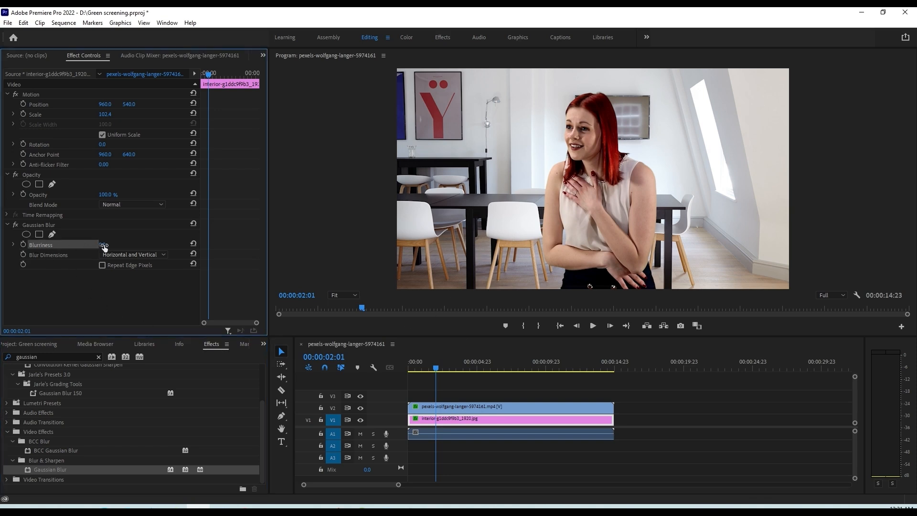
left_click_drag(103, 245, 118, 245)
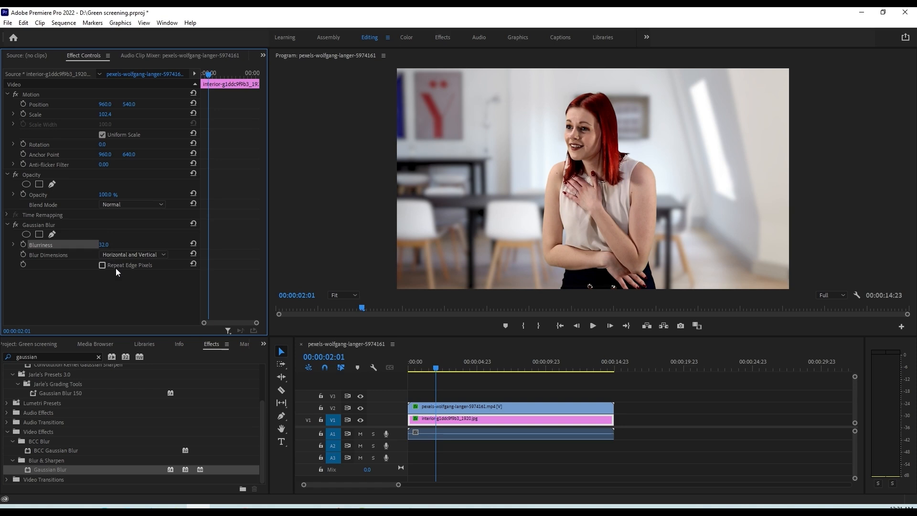
left_click(102, 266)
left_click_drag(103, 245, 103, 244)
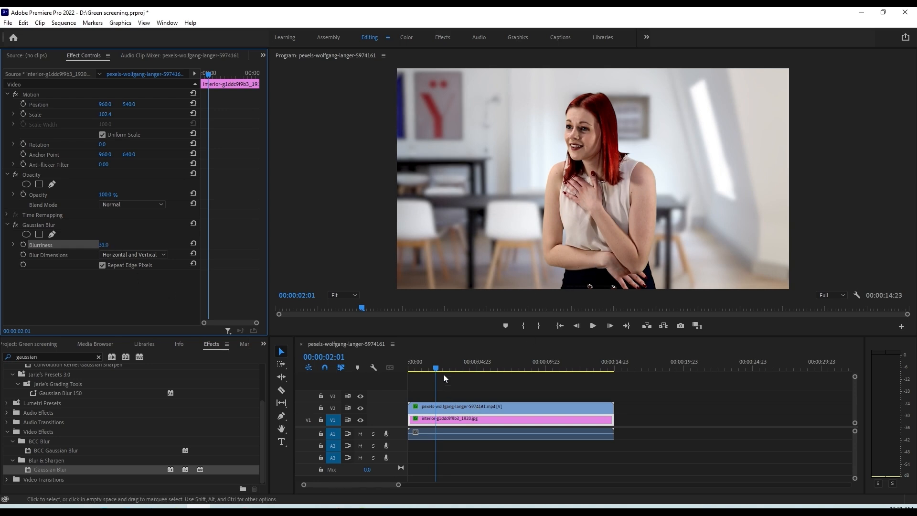
Step: Create an adjustment layer, place it on track V3 at the sequence start and extend it to the end of the clips
left_click_drag(432, 335, 432, 309)
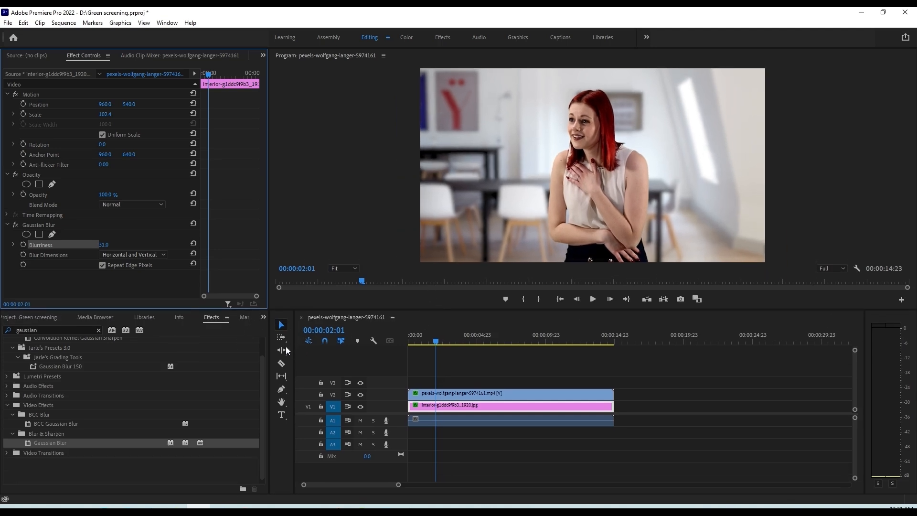
left_click(263, 318)
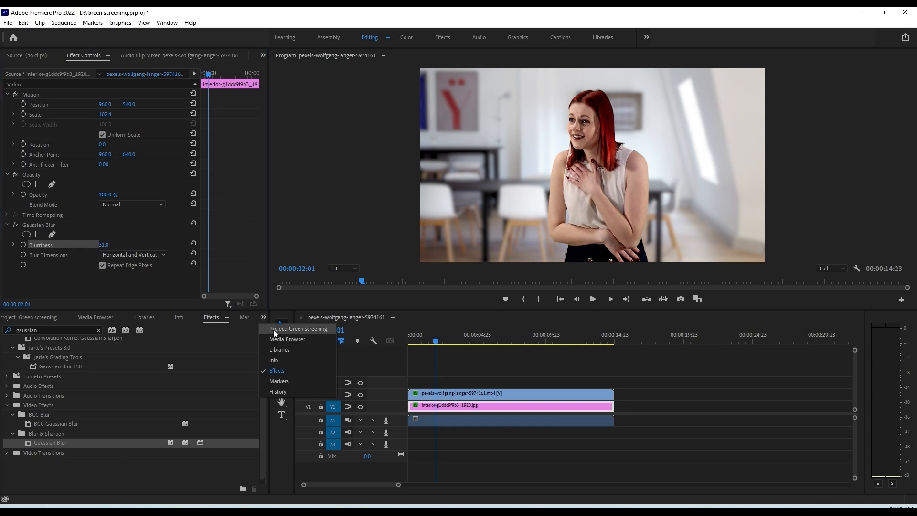
left_click(273, 330)
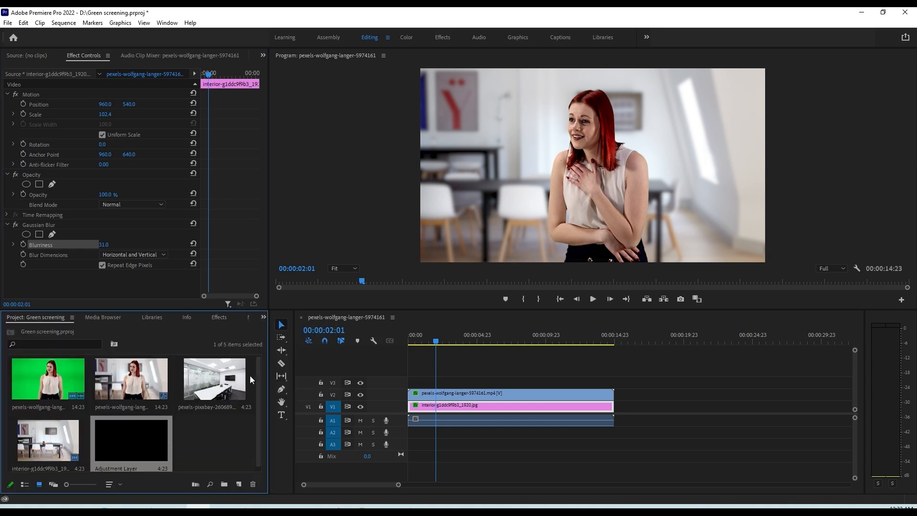
right_click(219, 430)
mouse_move(249, 300)
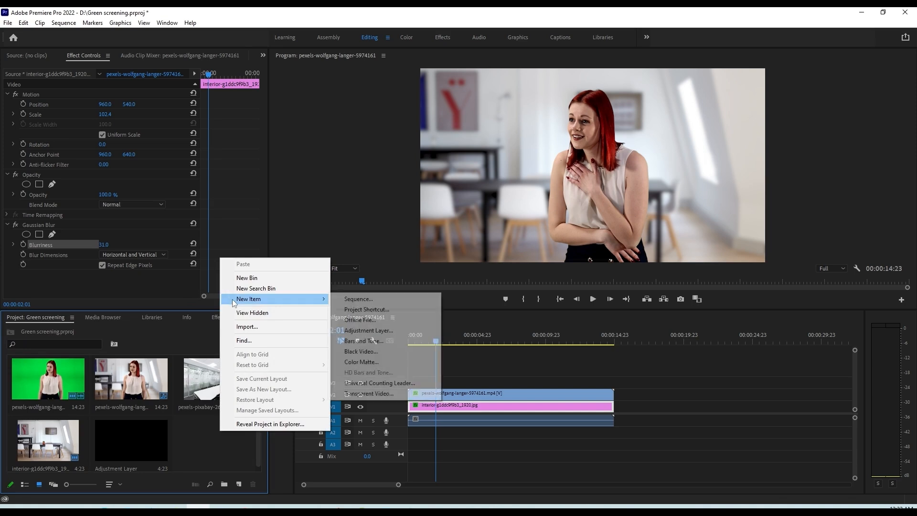
left_click(368, 330)
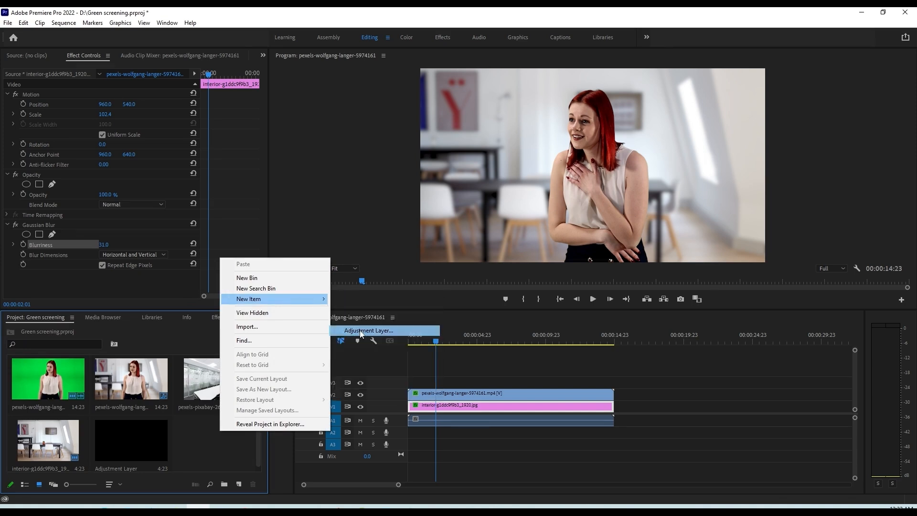
left_click(474, 293)
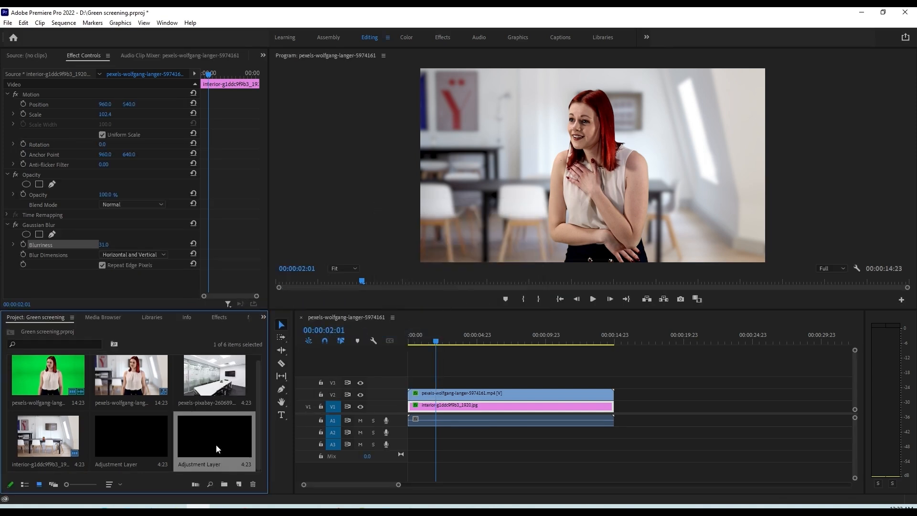
left_click_drag(235, 437, 411, 381)
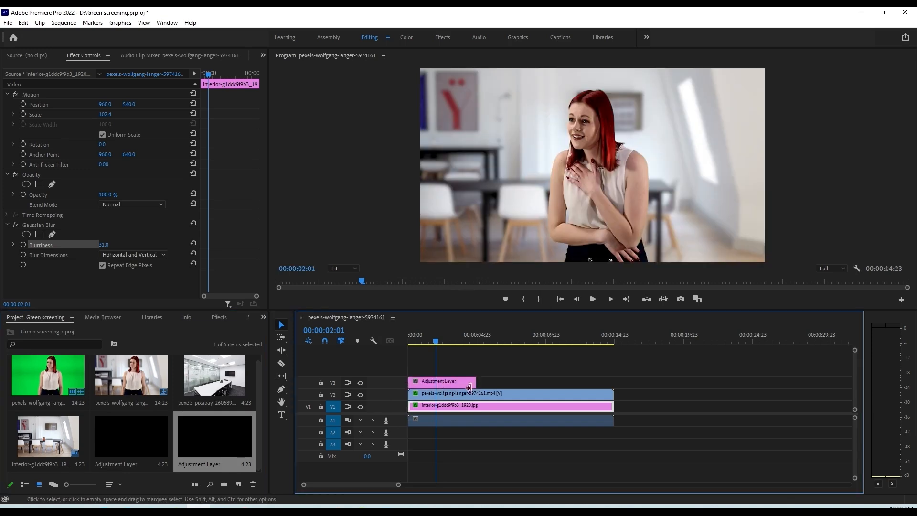
left_click_drag(475, 381, 614, 380)
Step: Grade the adjustment layer with Lumetri Color, setting Exposure to 0.4 and Contrast to 16.3
left_click(440, 386)
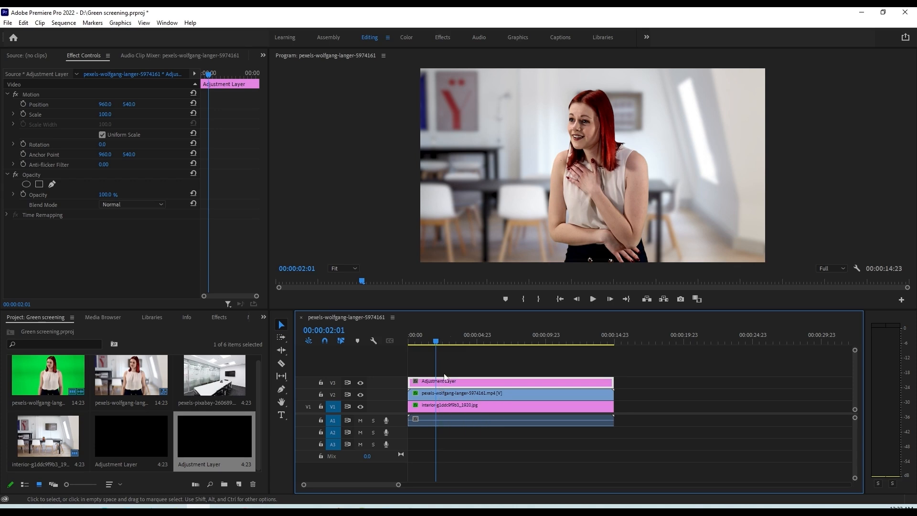
left_click(406, 38)
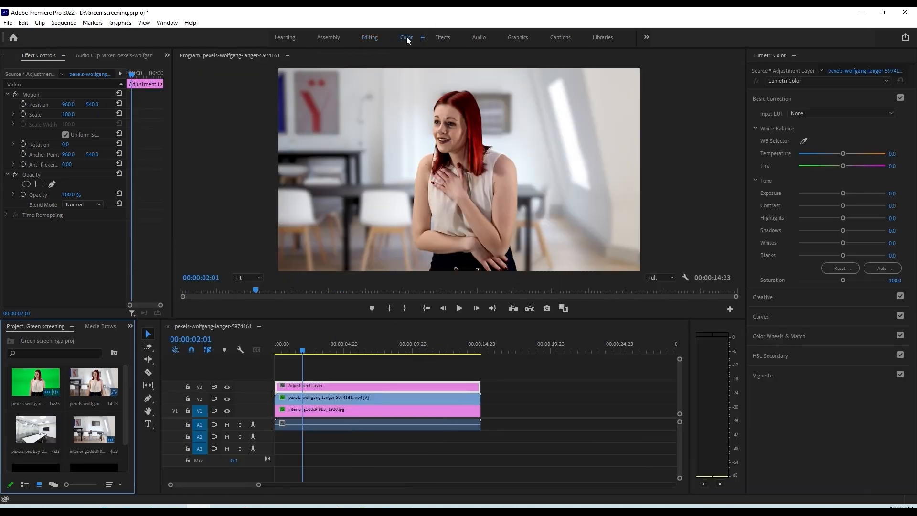
left_click(879, 267)
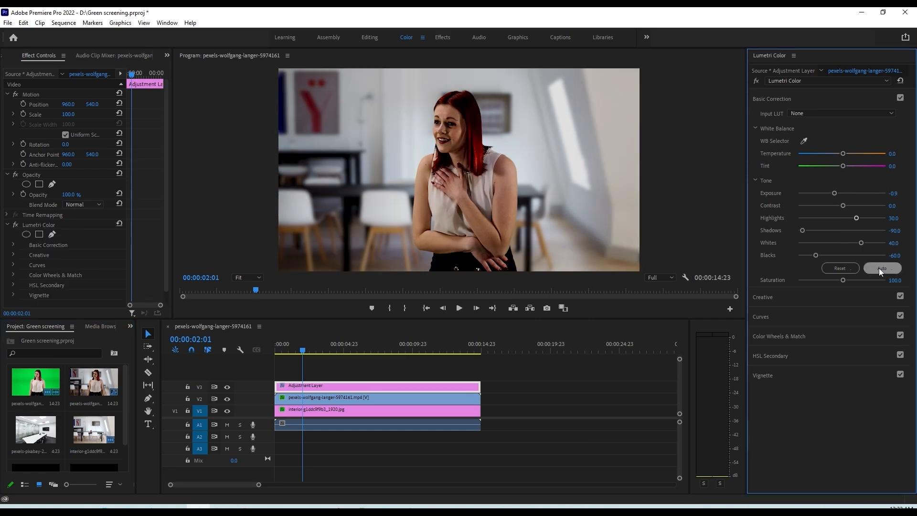
left_click(880, 268)
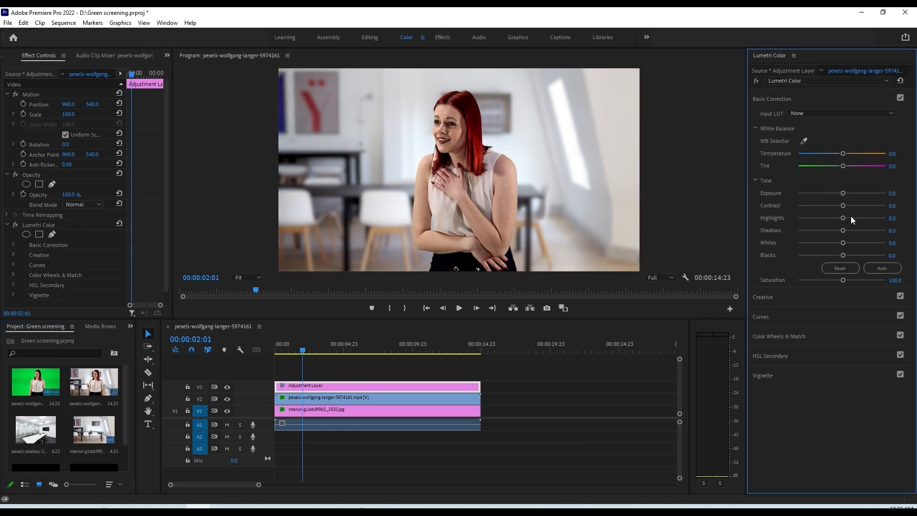
left_click_drag(843, 194, 847, 208)
left_click_drag(840, 206, 854, 206)
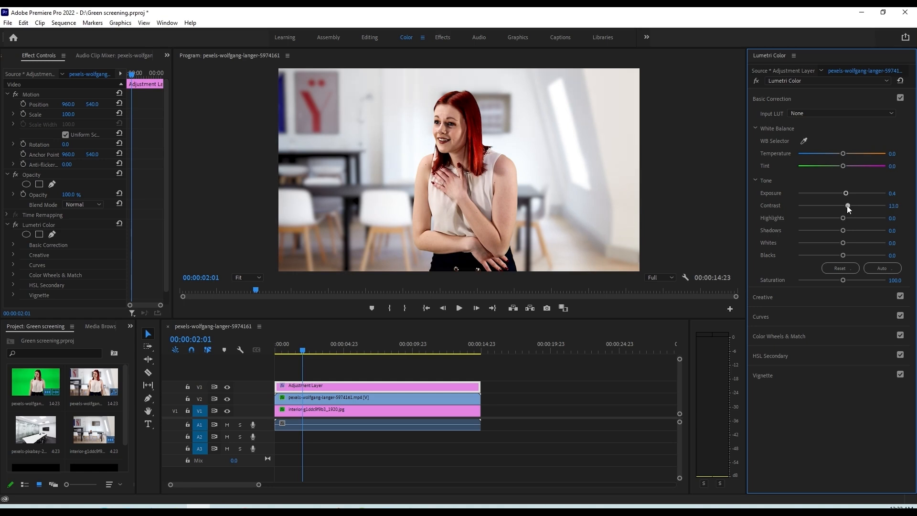
Step: Set the Lumetri Blacks of the adjustment layer to 4.3
left_click(337, 400)
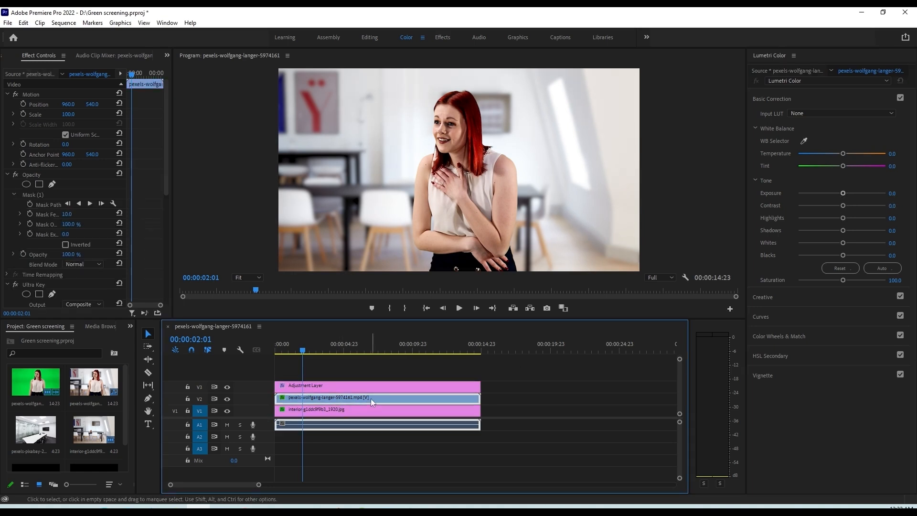
left_click(389, 387)
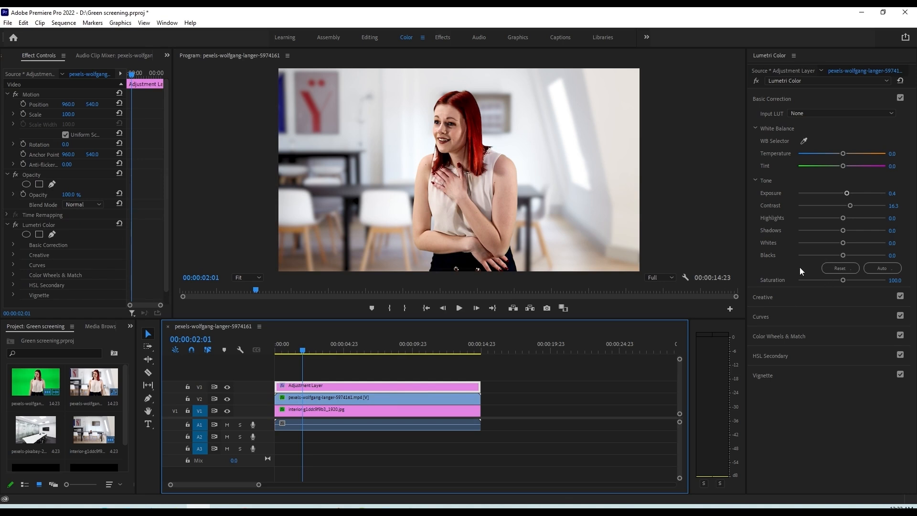
left_click_drag(844, 255, 844, 256)
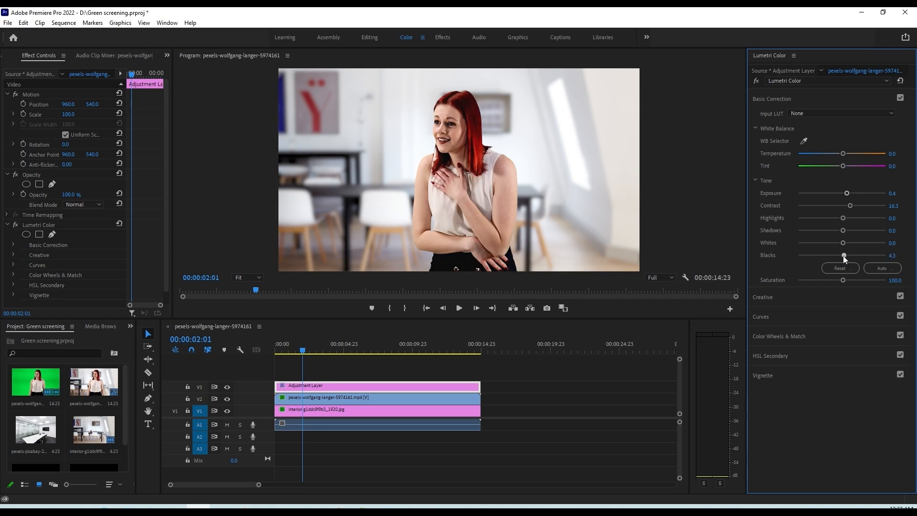
Step: Apply the Fuji F125 Kodak 2393 creative look to the adjustment layer at Intensity 39.1 and play back the sequence
left_click(770, 295)
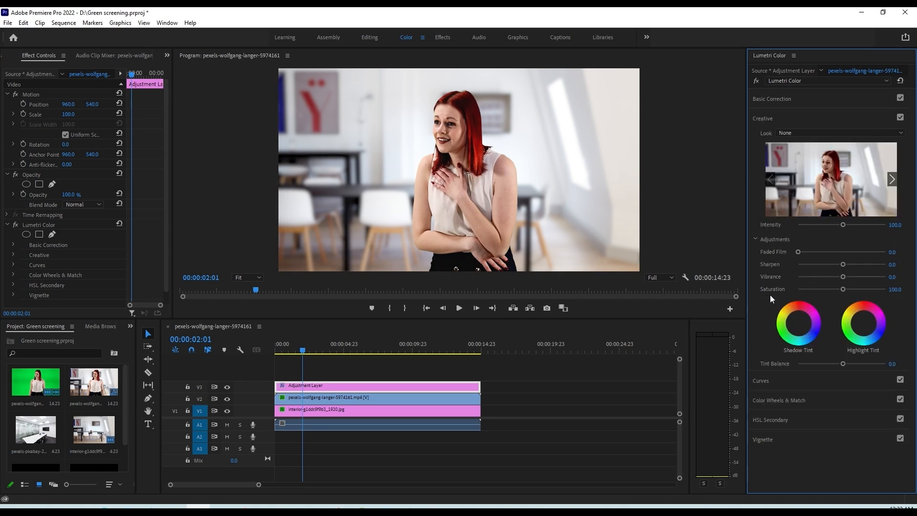
left_click(890, 180)
left_click(891, 180)
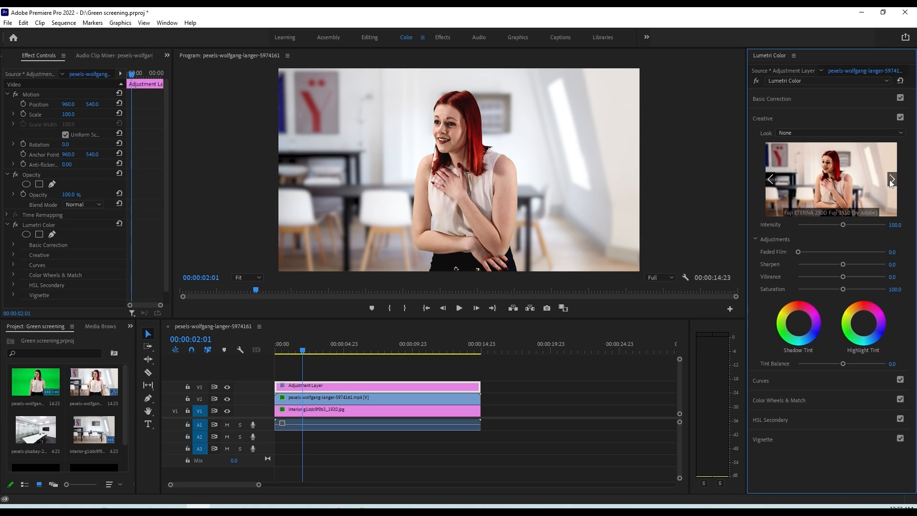
left_click(890, 181)
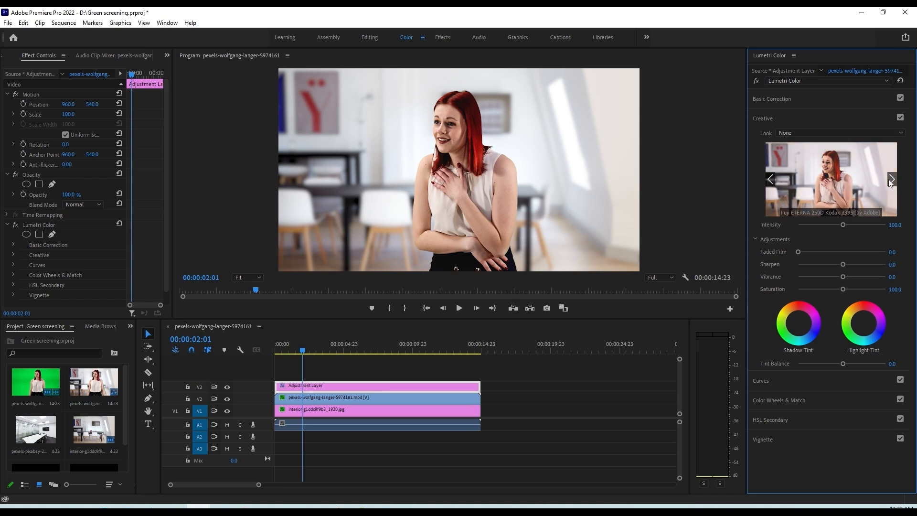
left_click(890, 181)
left_click(844, 179)
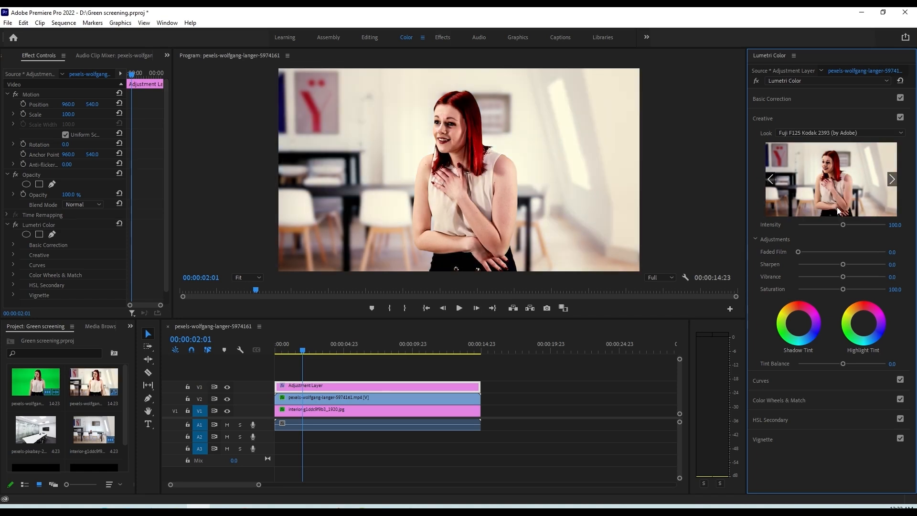
left_click_drag(843, 224, 818, 228)
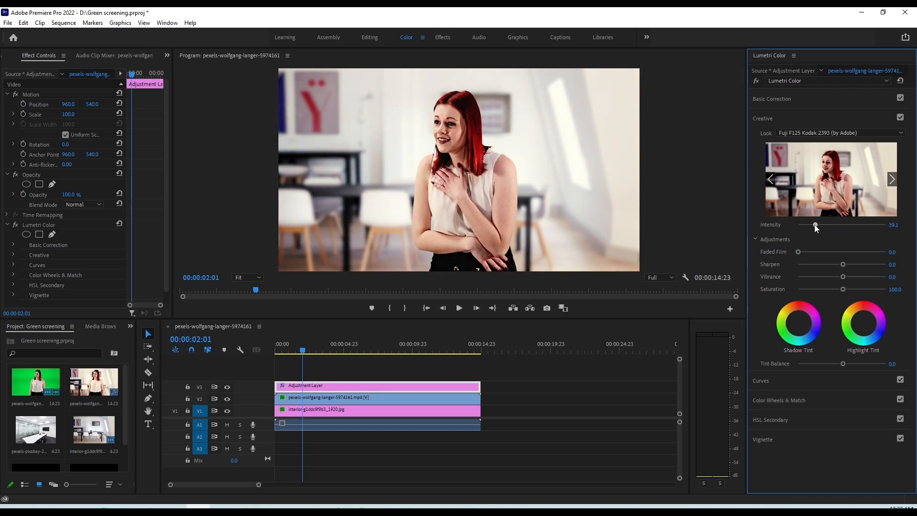
left_click(277, 351)
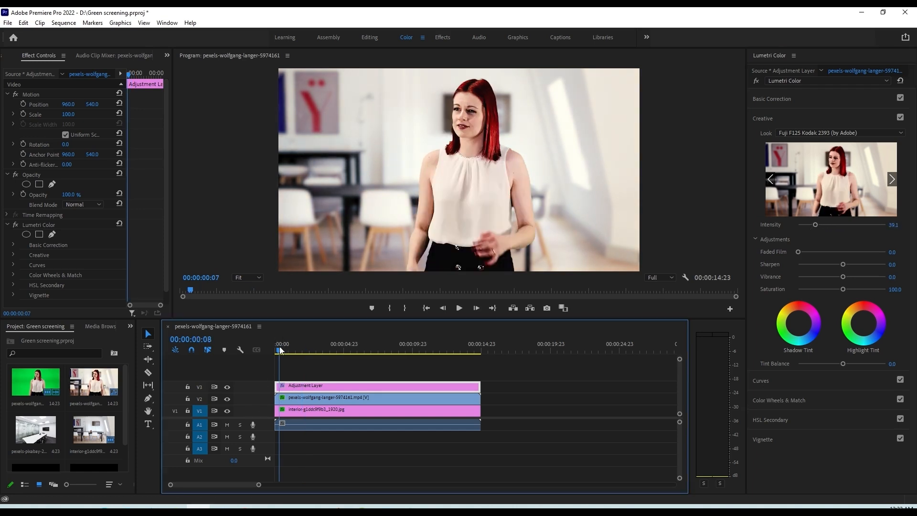
key("space")
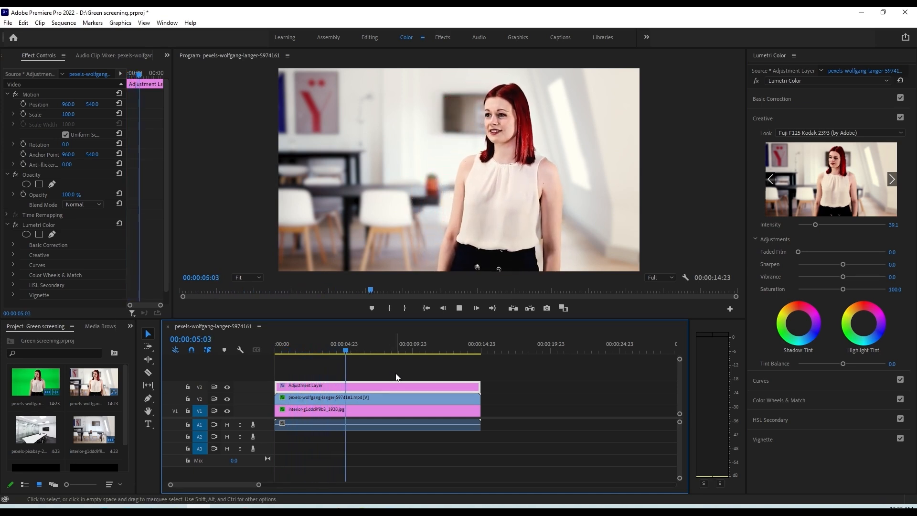
key("space")
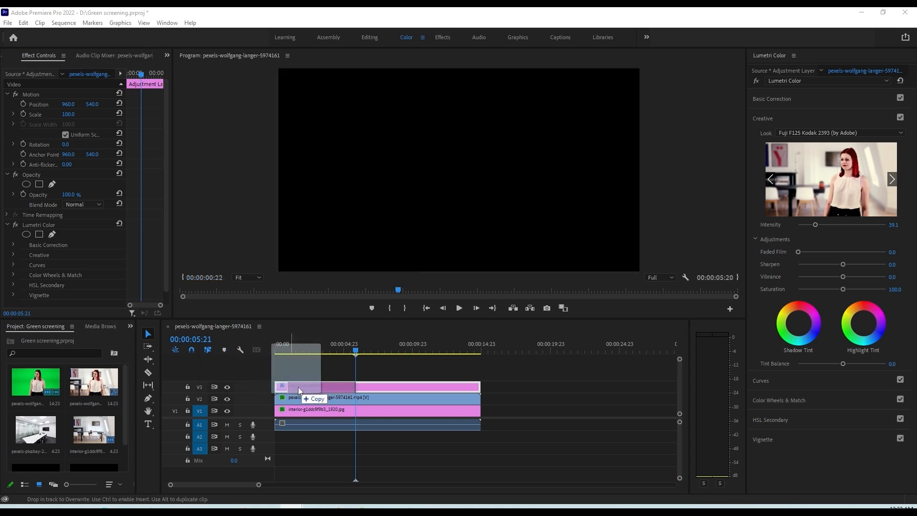
Step: Place Table-High-Quality-PNG.png on track V4 at the sequence start and extend it to the end of the clips
left_click_drag(298, 387, 276, 375)
left_click_drag(342, 374, 479, 373)
Step: Position the table image at 960, 1401 in front of the woman and enlarge its Scale to 360
left_click(411, 378)
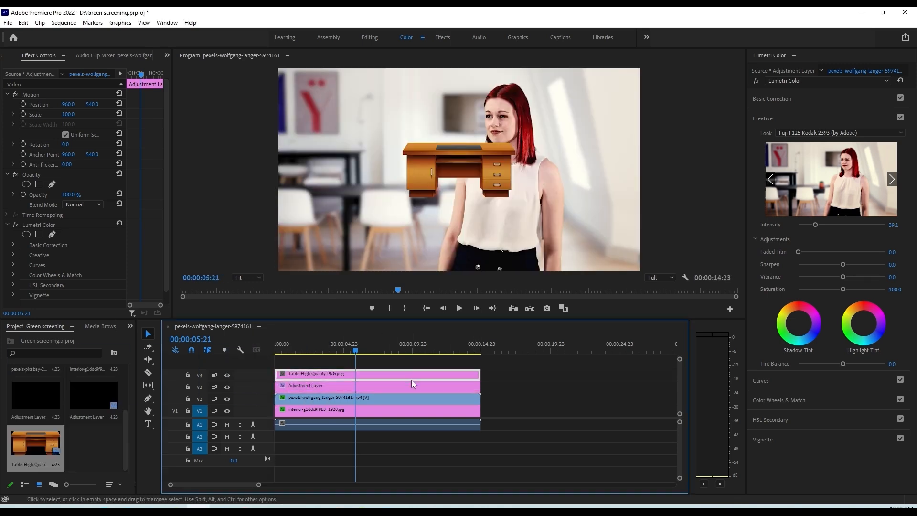
left_click_drag(75, 117, 130, 108)
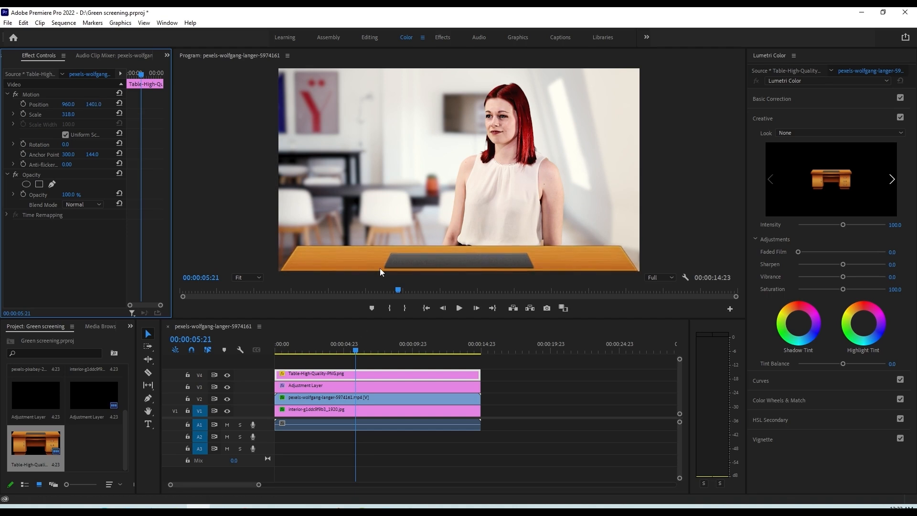
left_click(312, 351)
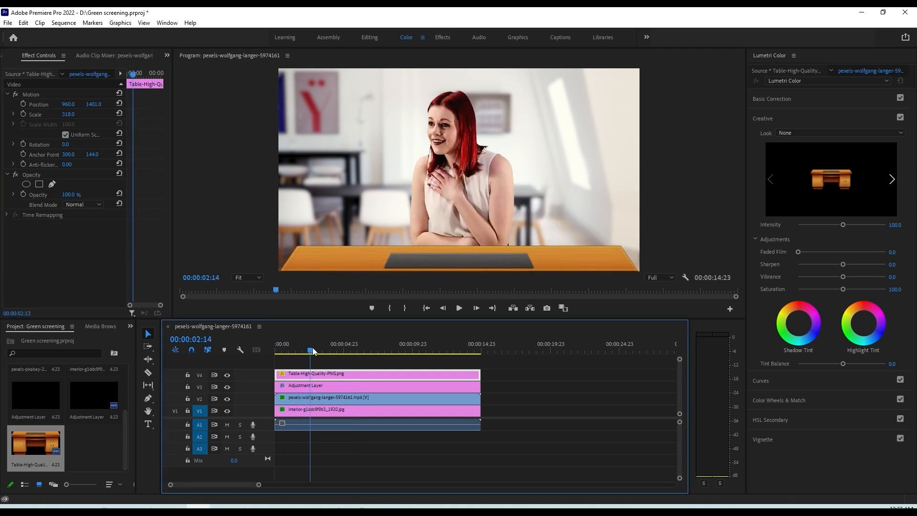
key("space")
left_click_drag(70, 114, 89, 115)
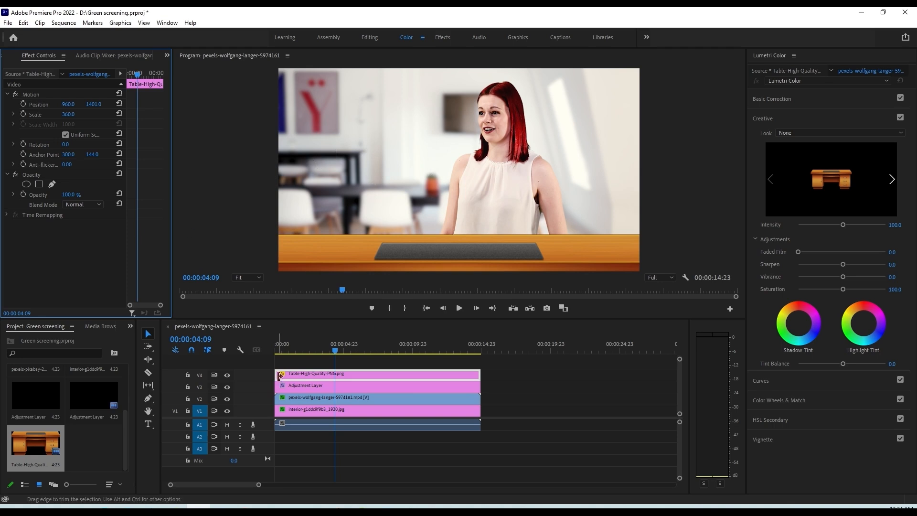
Step: Move the adjustment layer to track V5 above the table image
left_click_drag(299, 387, 297, 367)
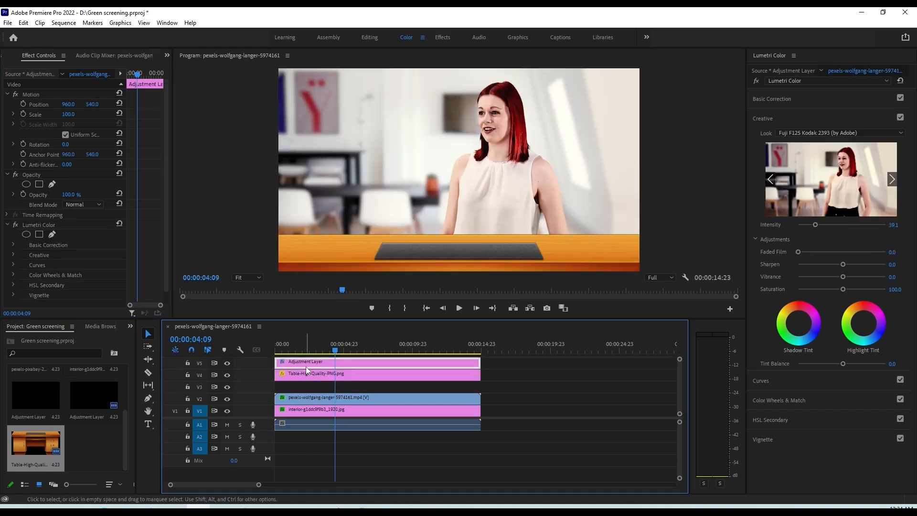